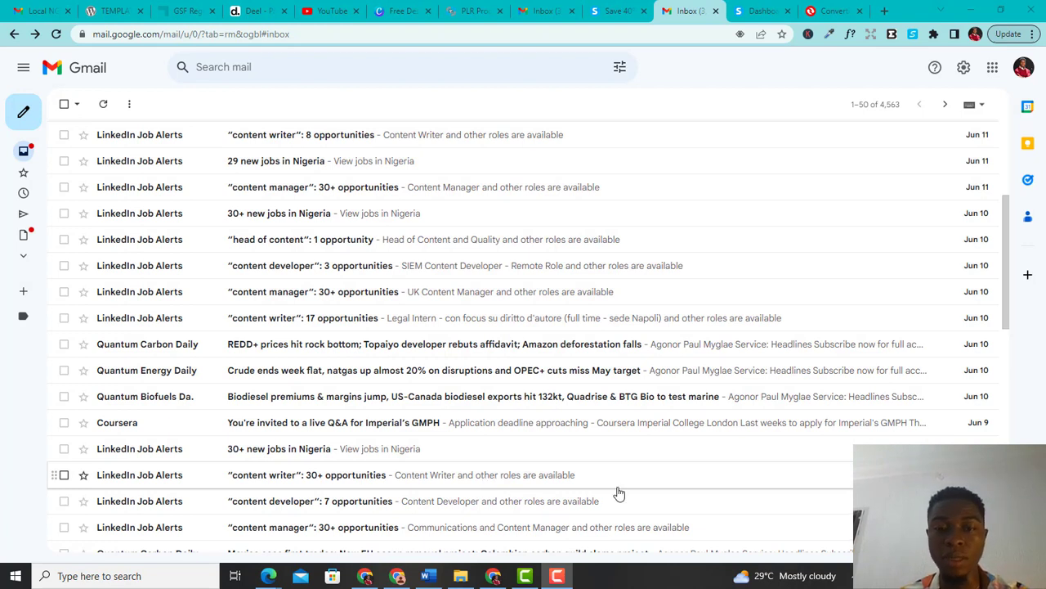
- Examine the systeme.io limited-offer page in Chrome, through its features and contact form to the billing details
click(567, 577)
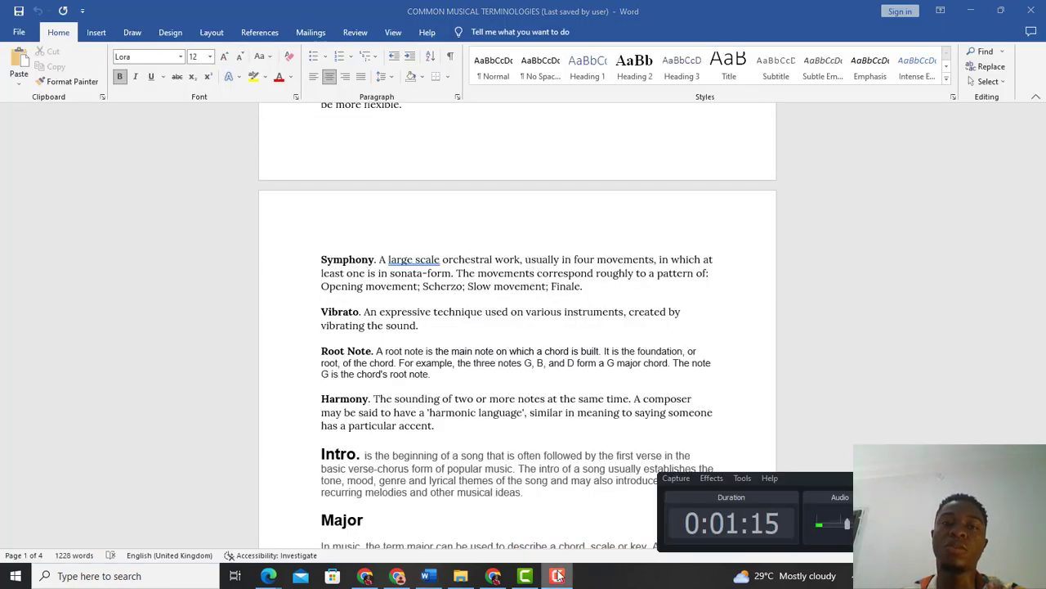
click(495, 578)
scroll(512, 324, down, 10)
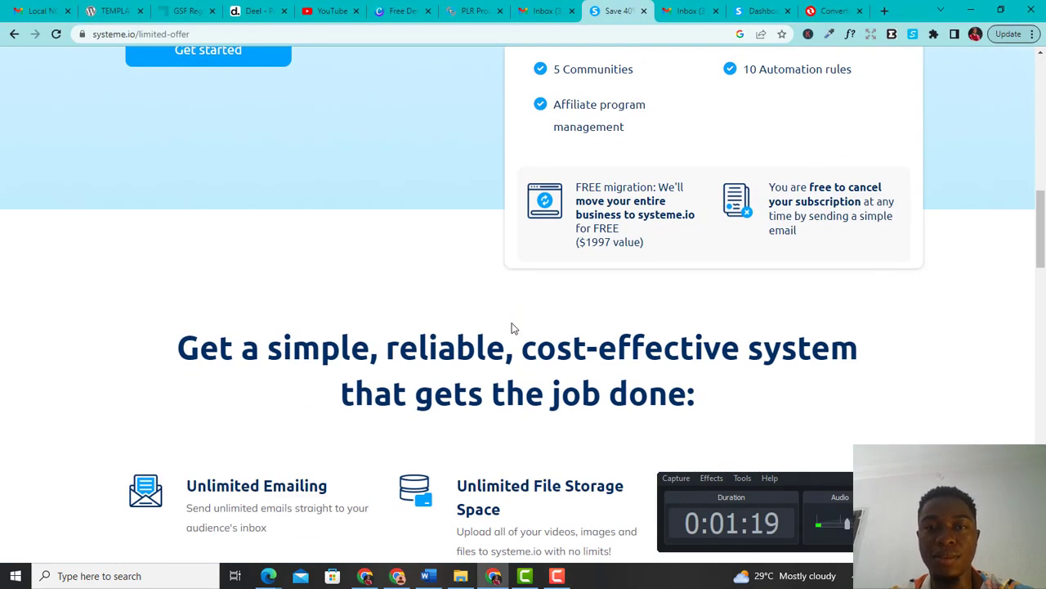
scroll(512, 328, down, 10)
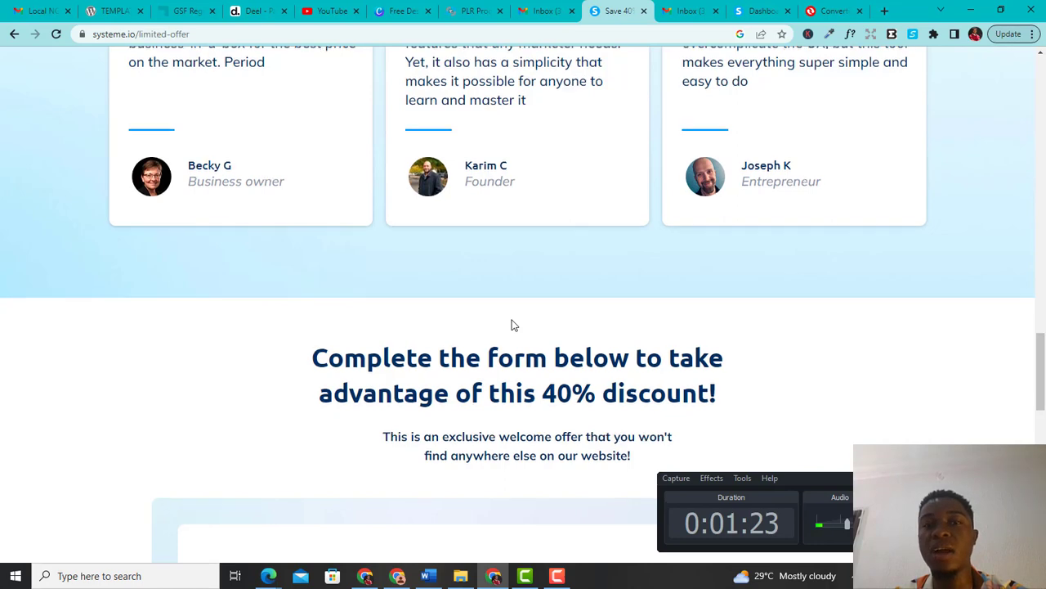
scroll(512, 326, down, 3)
scroll(512, 325, down, 2)
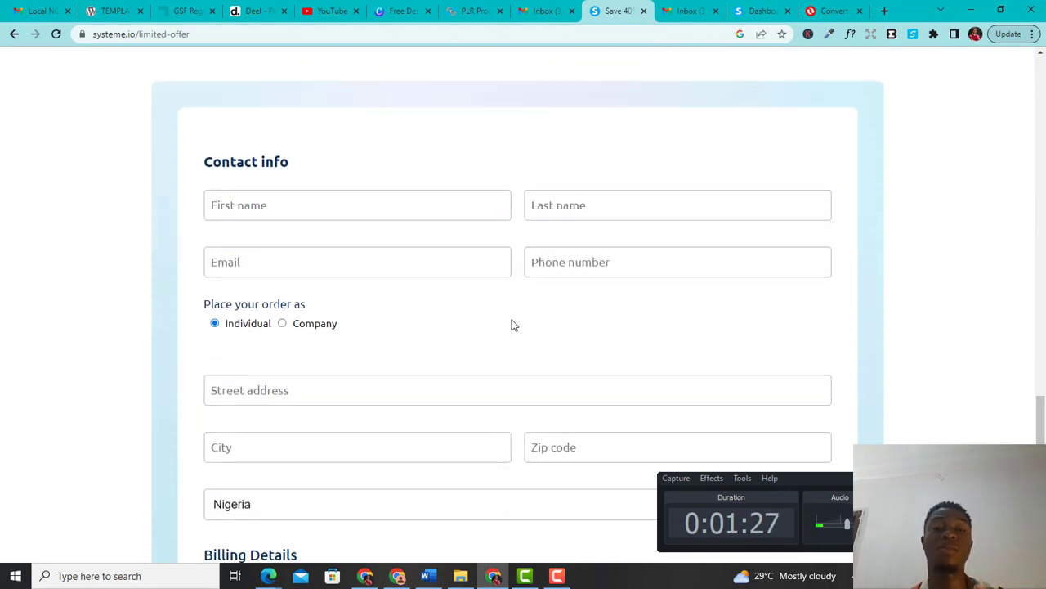
scroll(512, 325, down, 5)
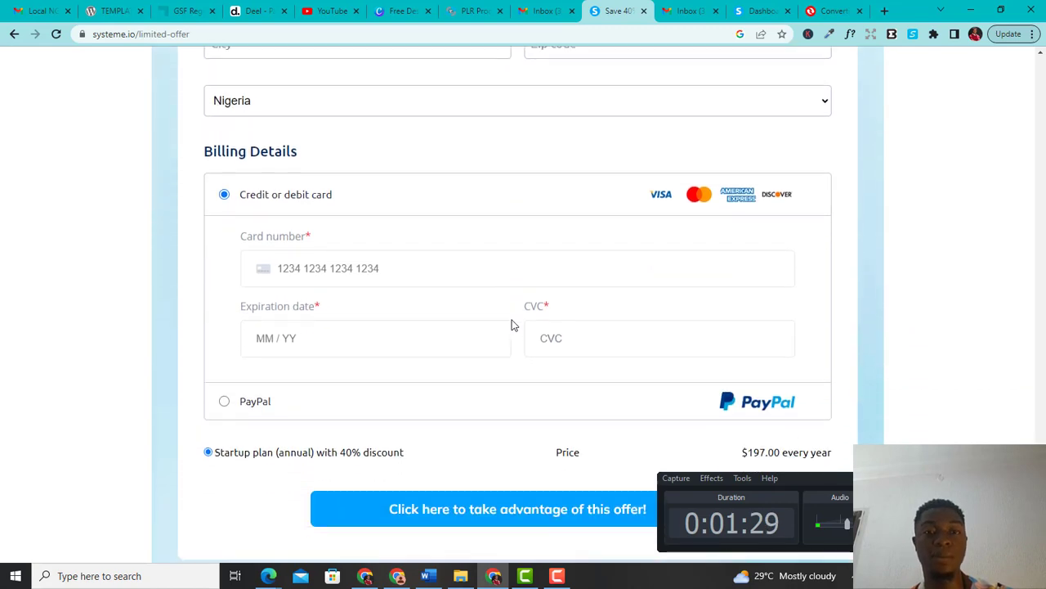
scroll(512, 325, down, 2)
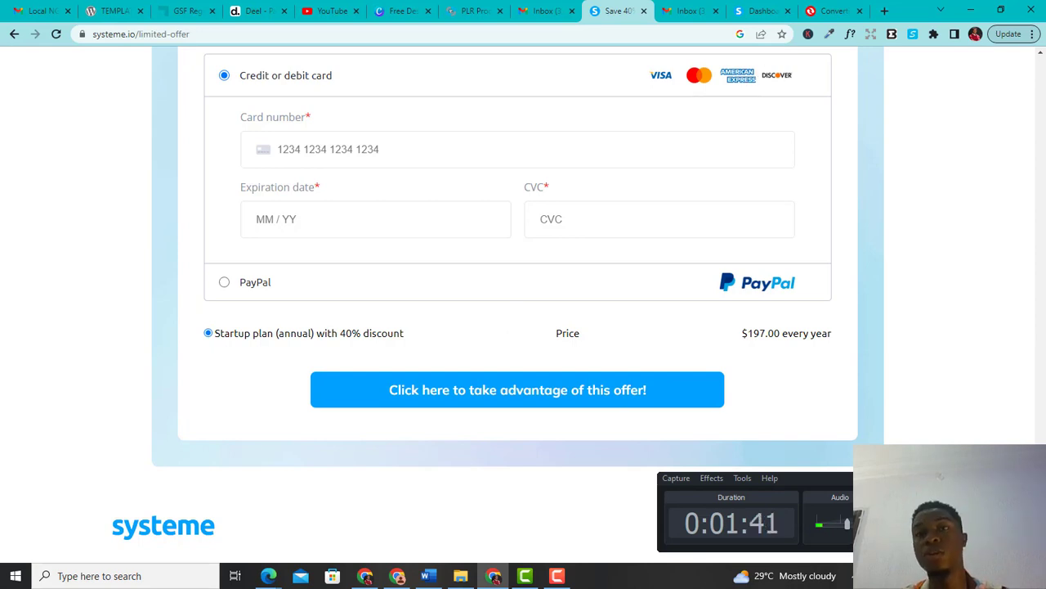
- On the Convertio site, load the Word file EB115_repan11_AMS-II.G_v13.0_public (1) from Downloads for conversion
click(832, 10)
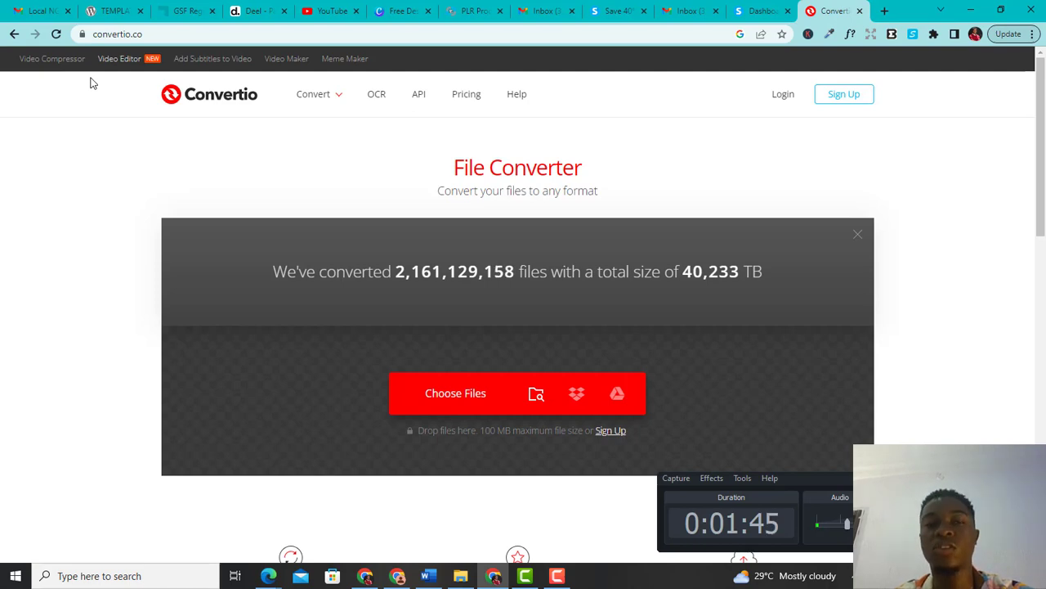
scroll(475, 225, down, 1)
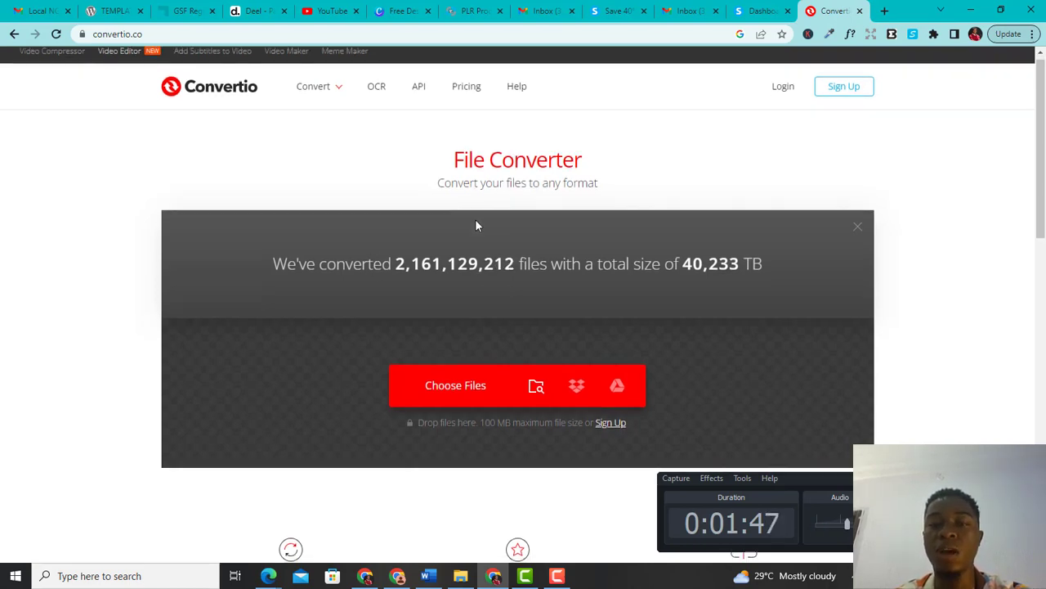
scroll(475, 219, down, 1)
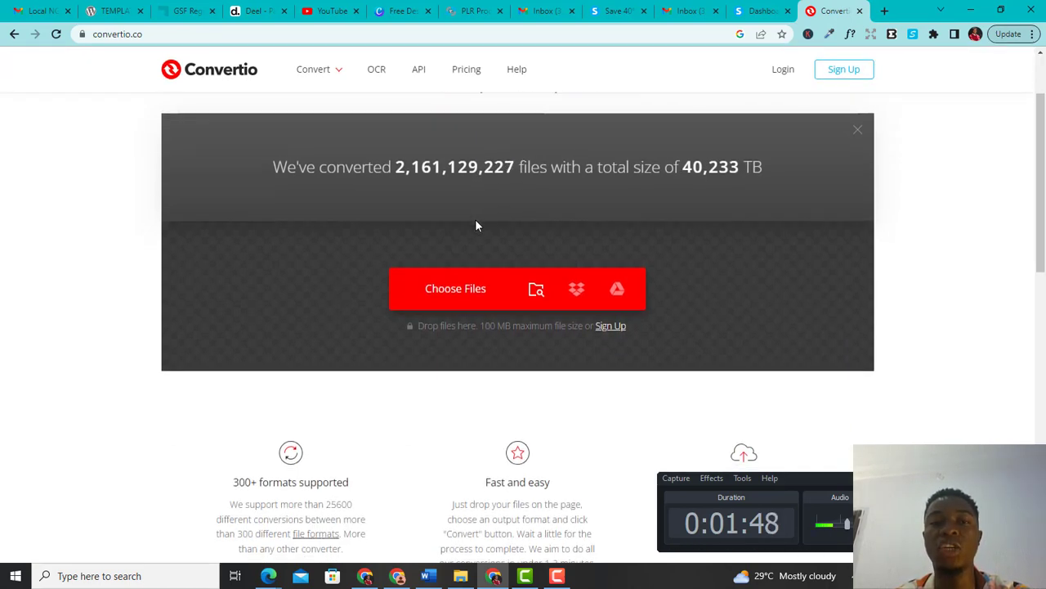
click(472, 290)
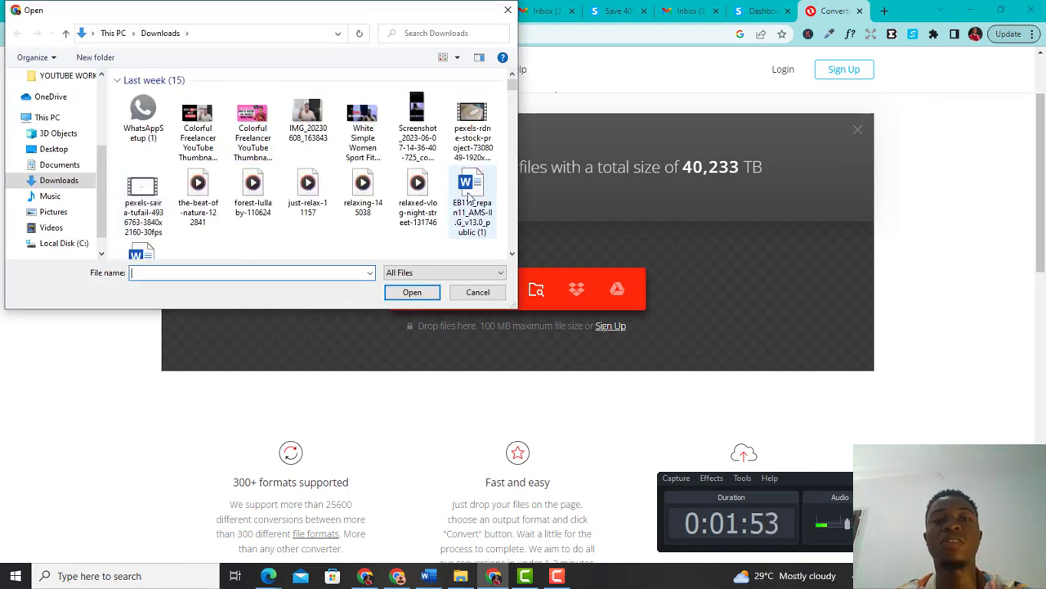
click(477, 190)
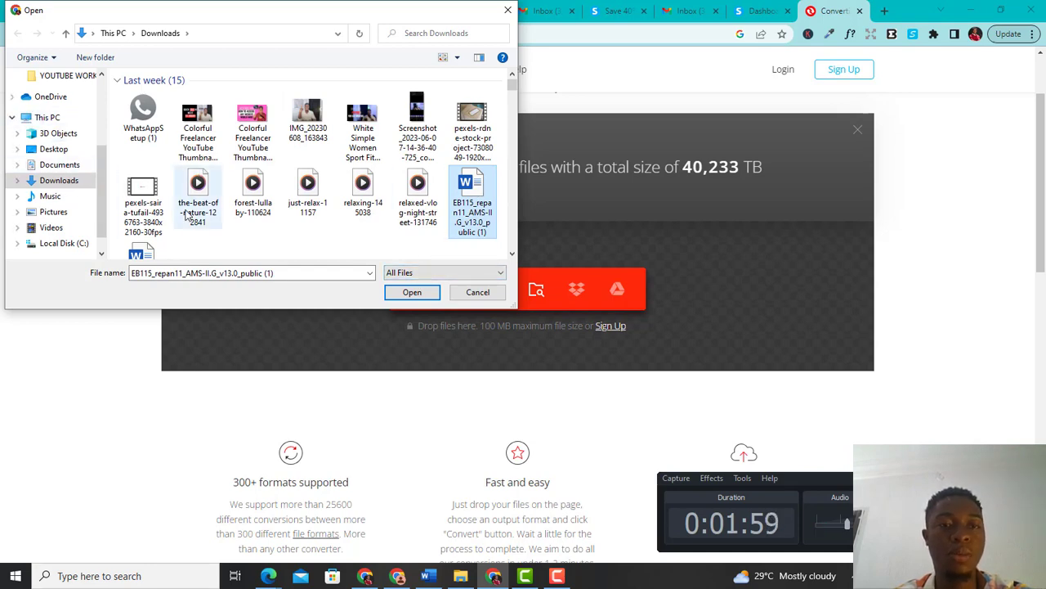
click(412, 296)
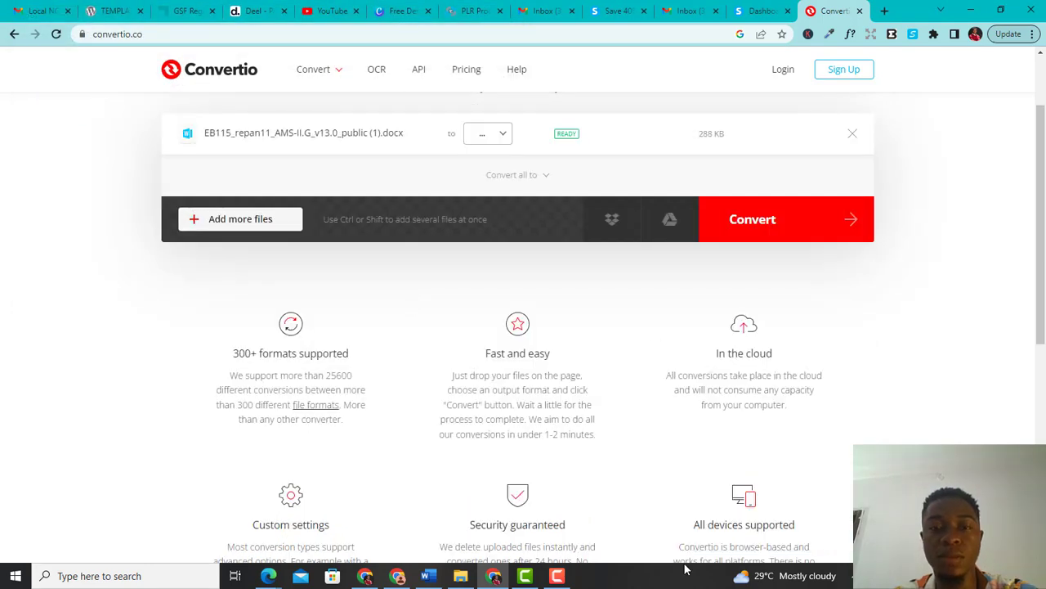
click(559, 577)
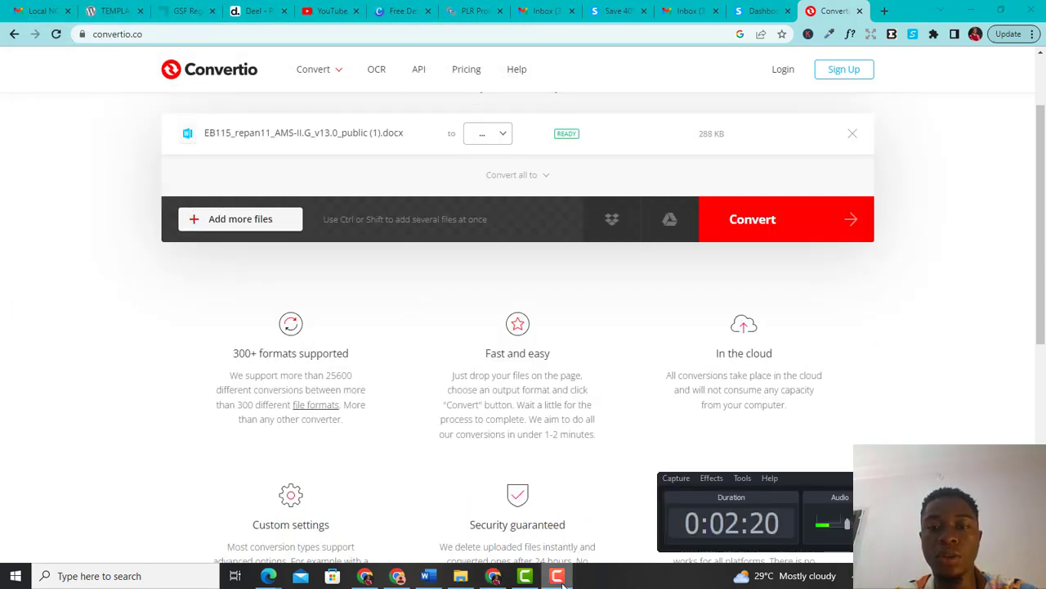
click(559, 577)
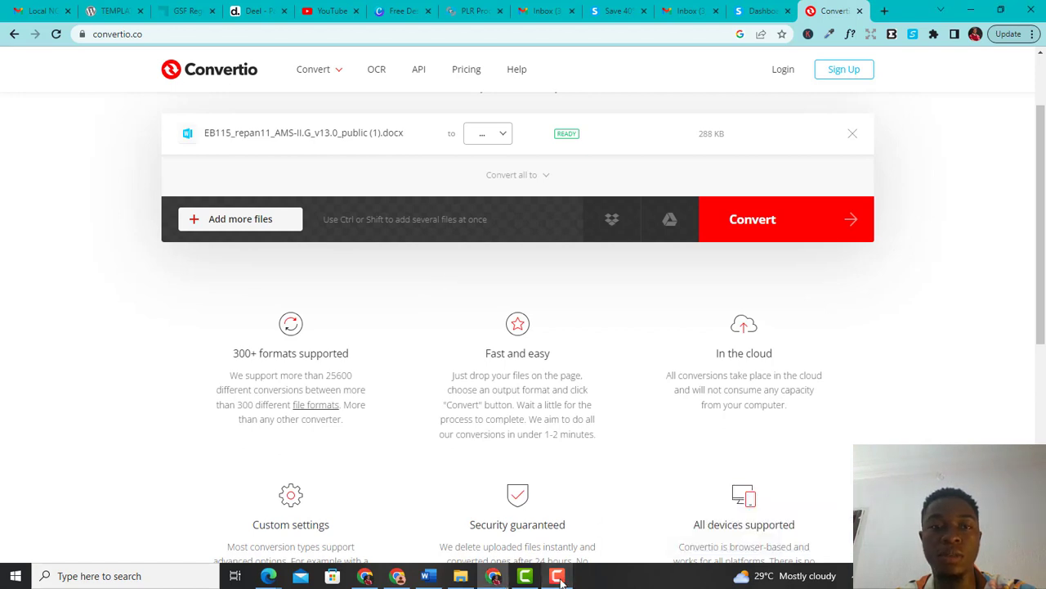
- Convert the loaded Word document to the CSV document format and download the converted file
click(504, 134)
mouse_move(502, 223)
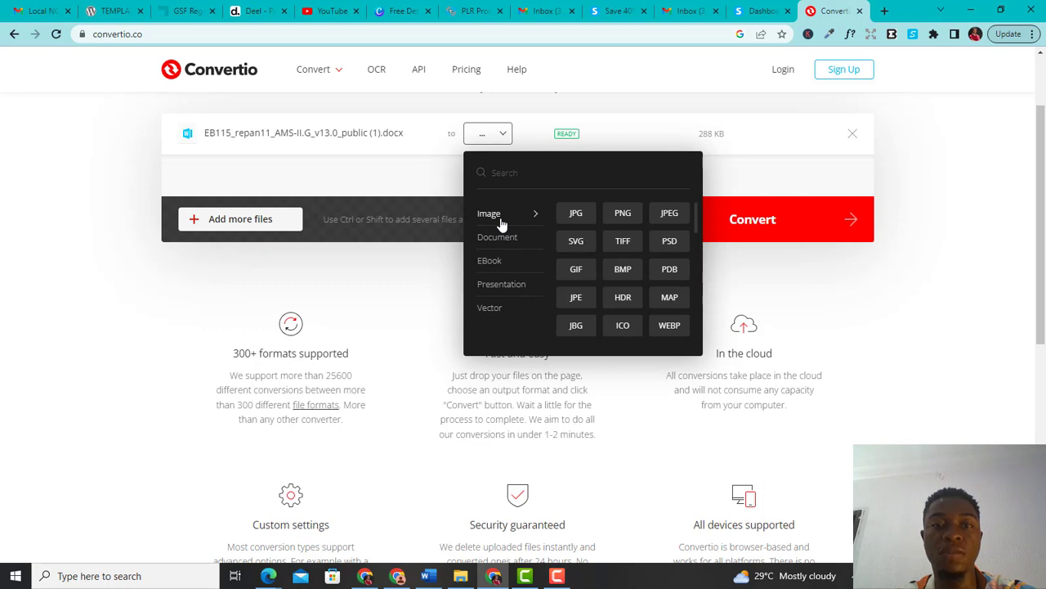
mouse_move(497, 247)
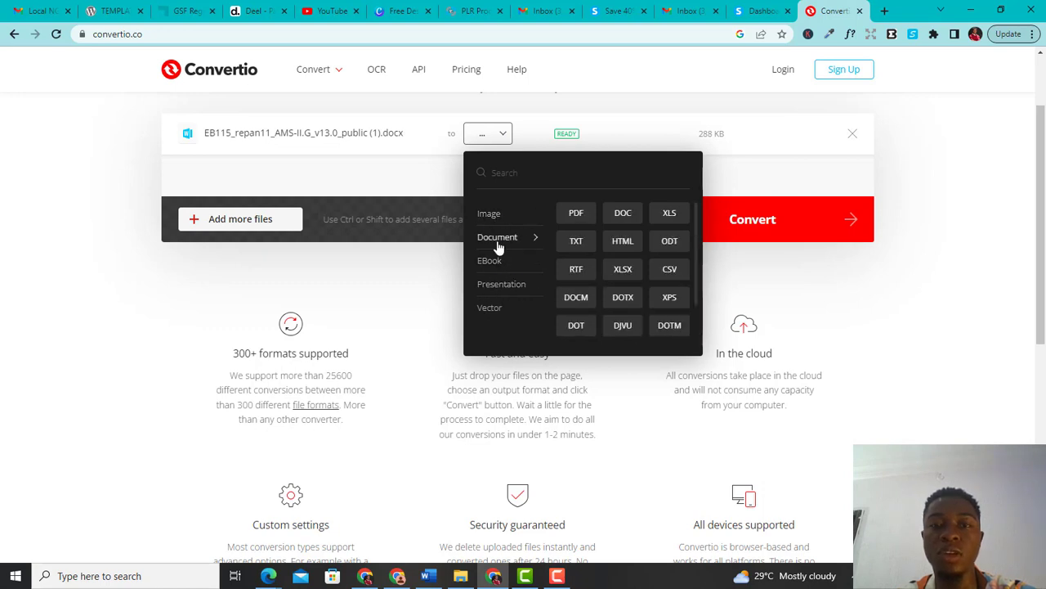
click(673, 269)
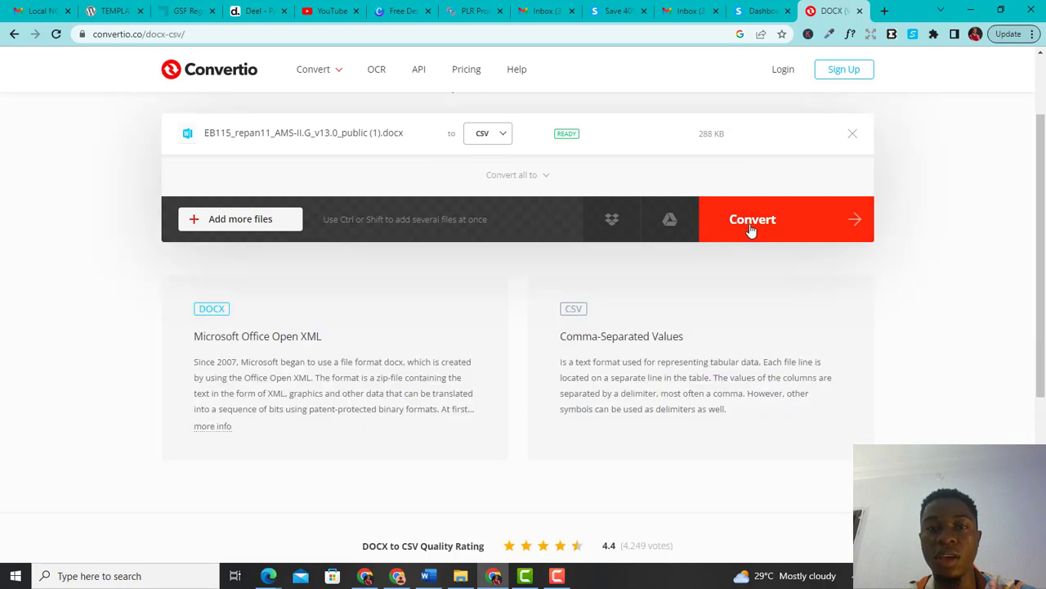
click(756, 224)
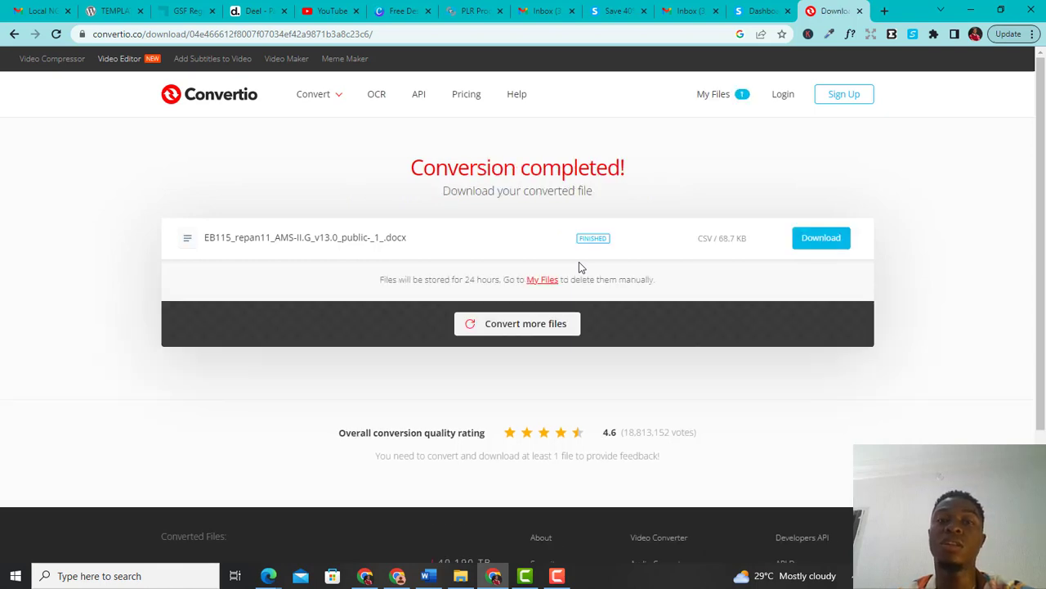
click(820, 238)
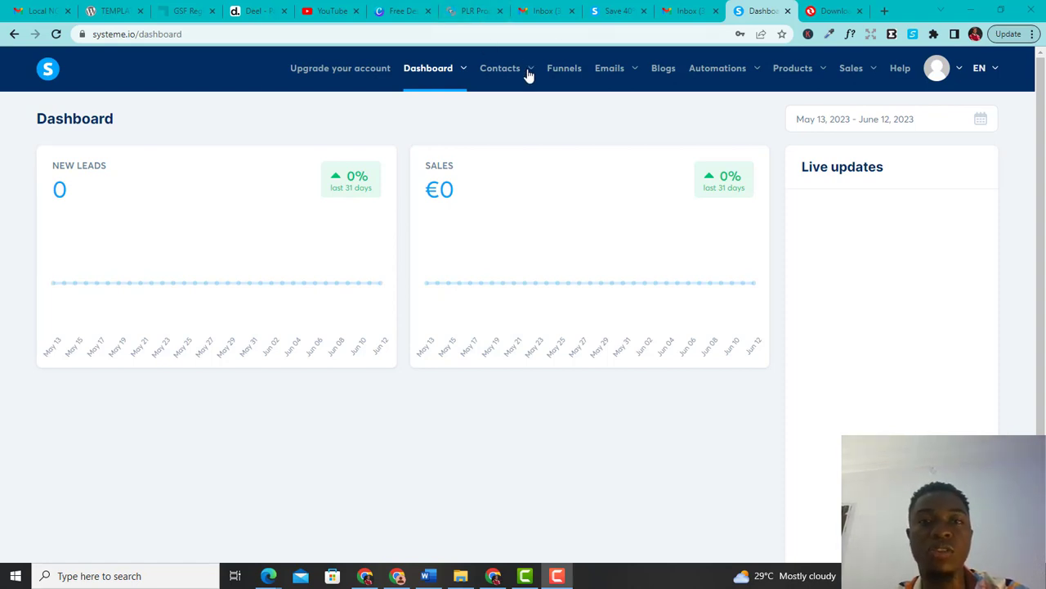
- Create a new contact tag named "youtube" in systeme.io
mouse_move(527, 73)
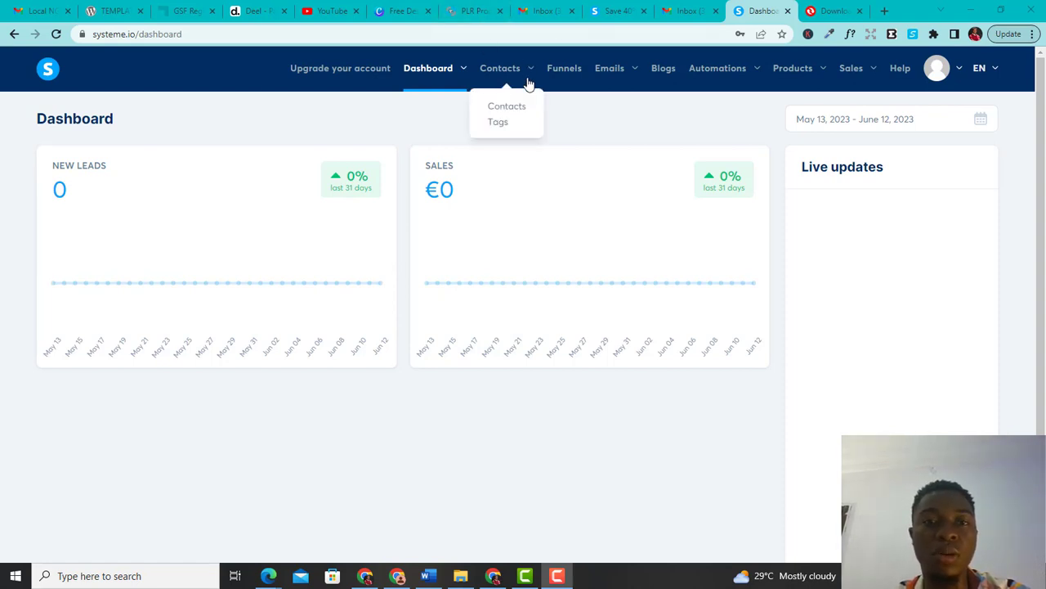
click(501, 127)
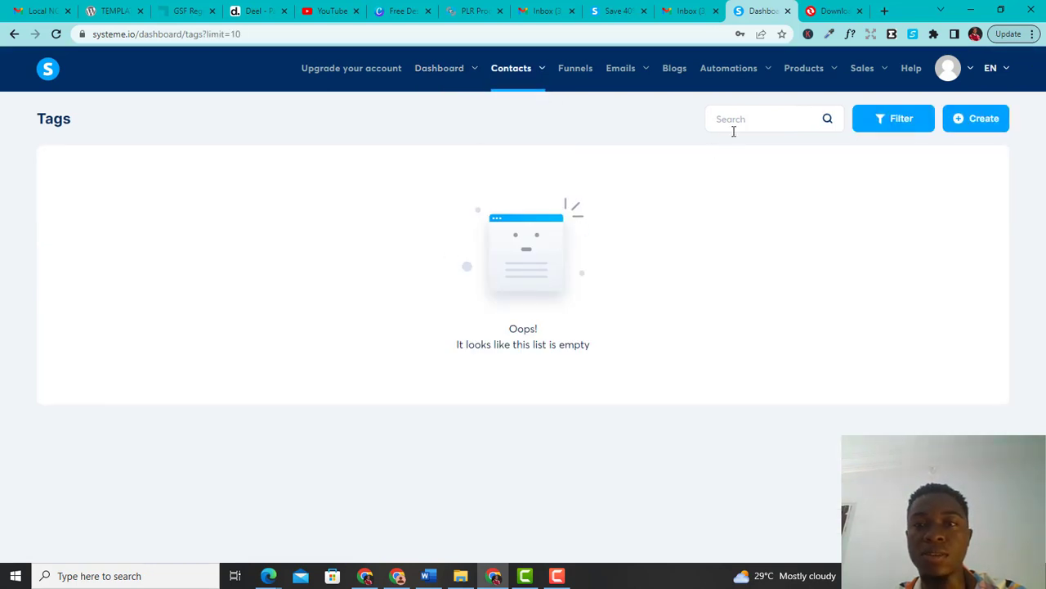
click(973, 121)
click(429, 317)
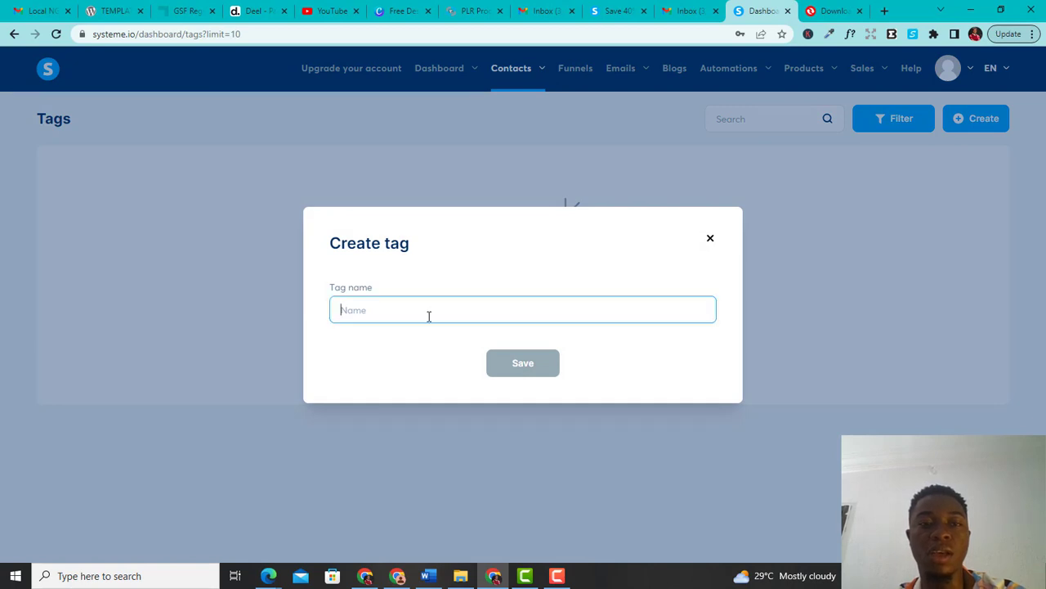
text(youtube)
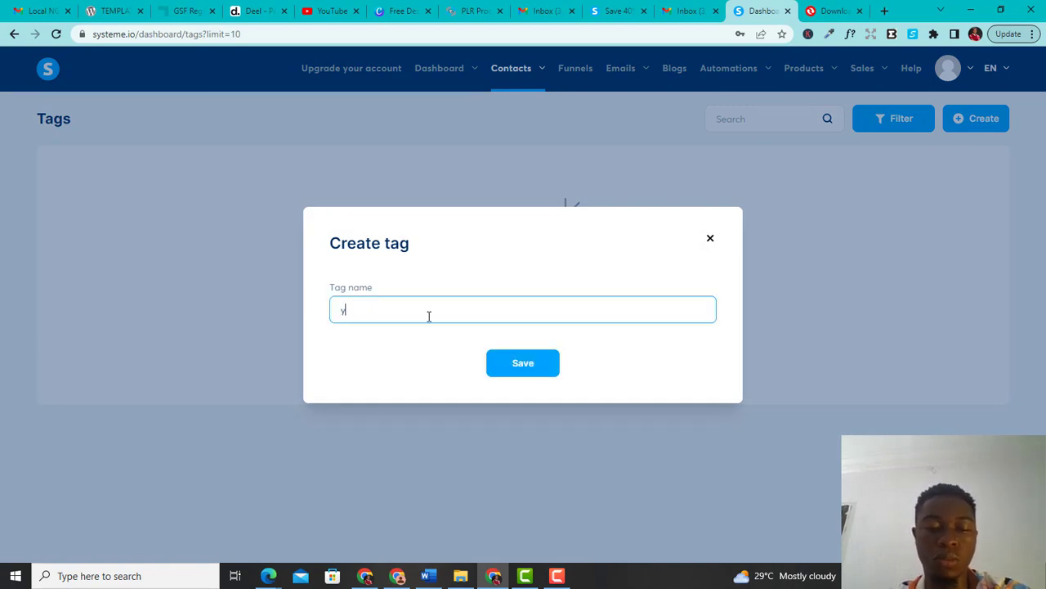
click(533, 360)
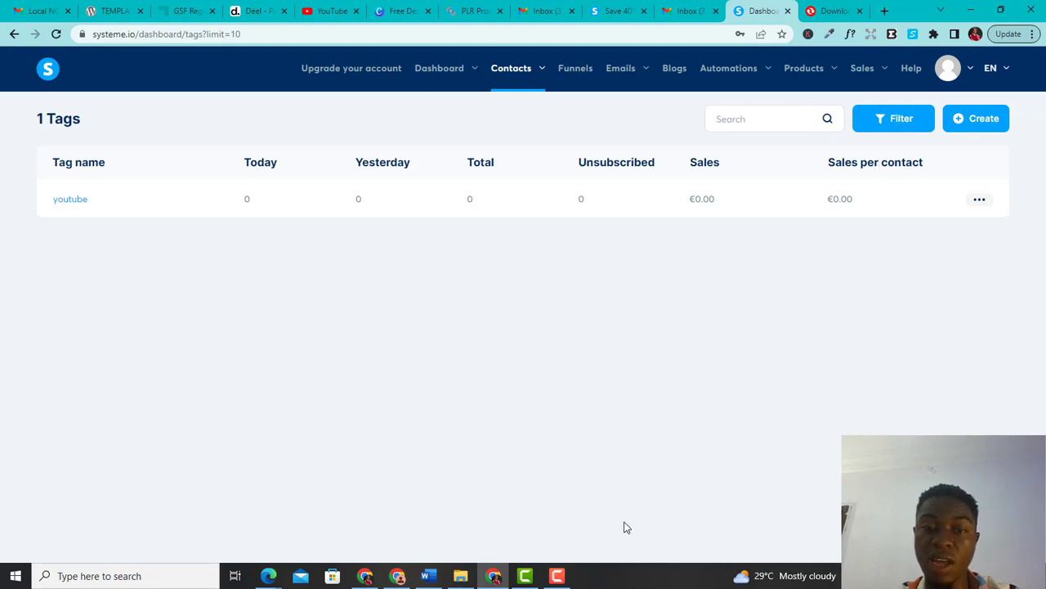
click(554, 577)
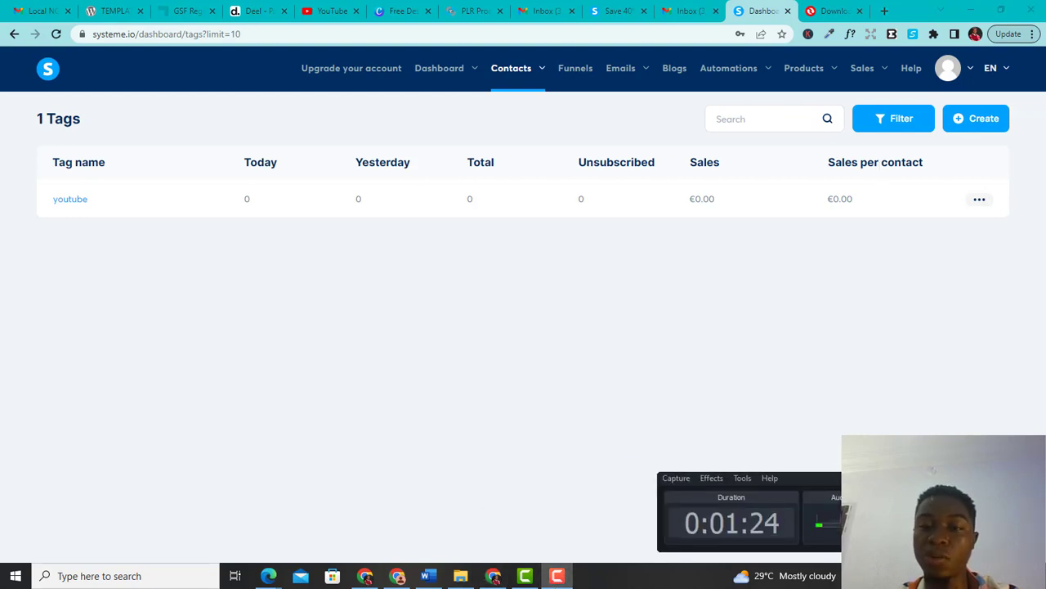
click(493, 576)
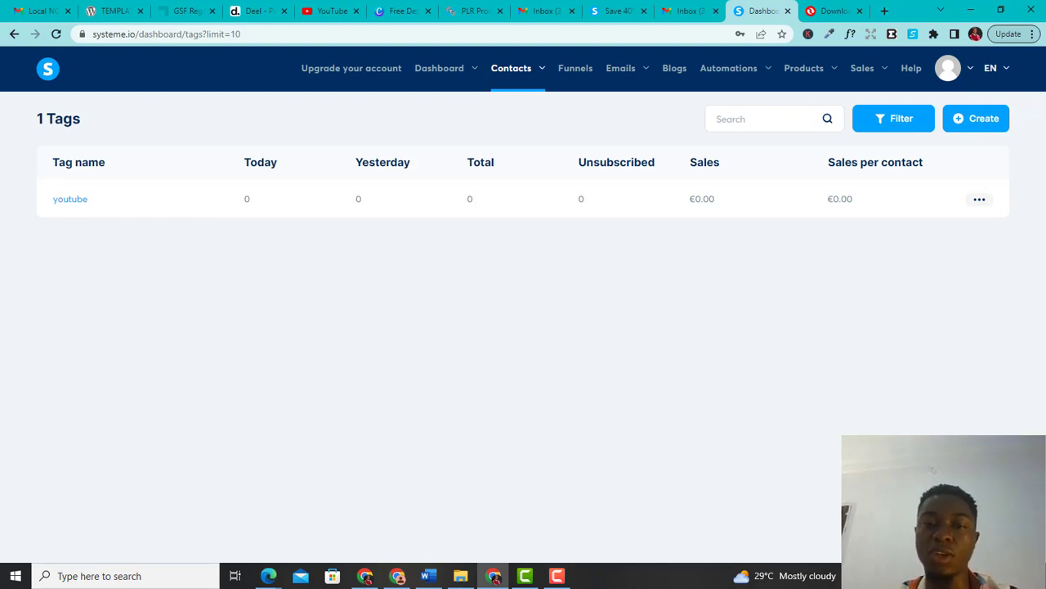
click(557, 575)
key(alt+Tab)
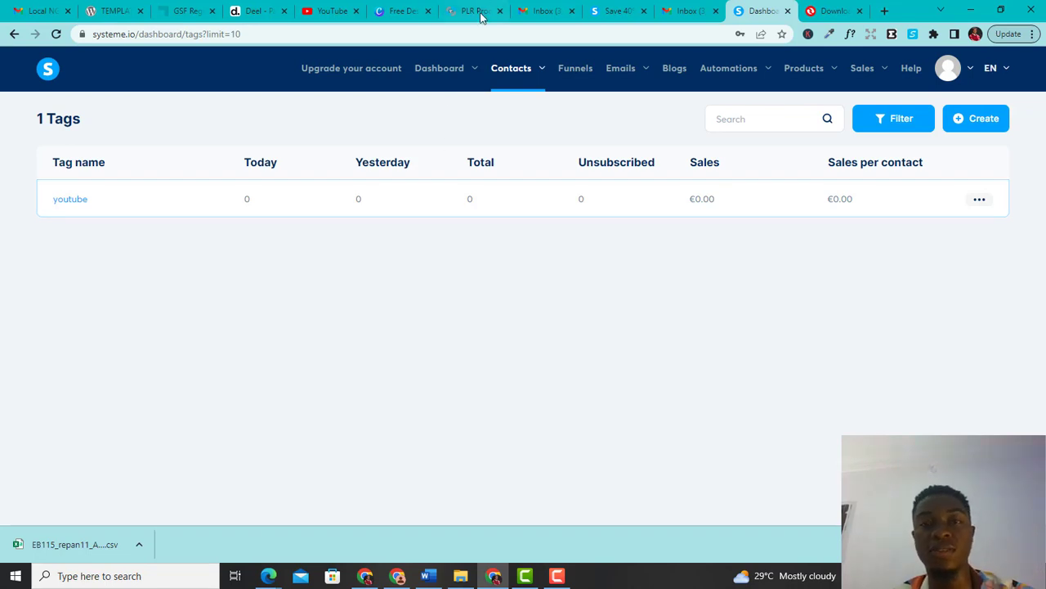
- Go to the systeme.io contacts list and open the contact import page
mouse_move(507, 92)
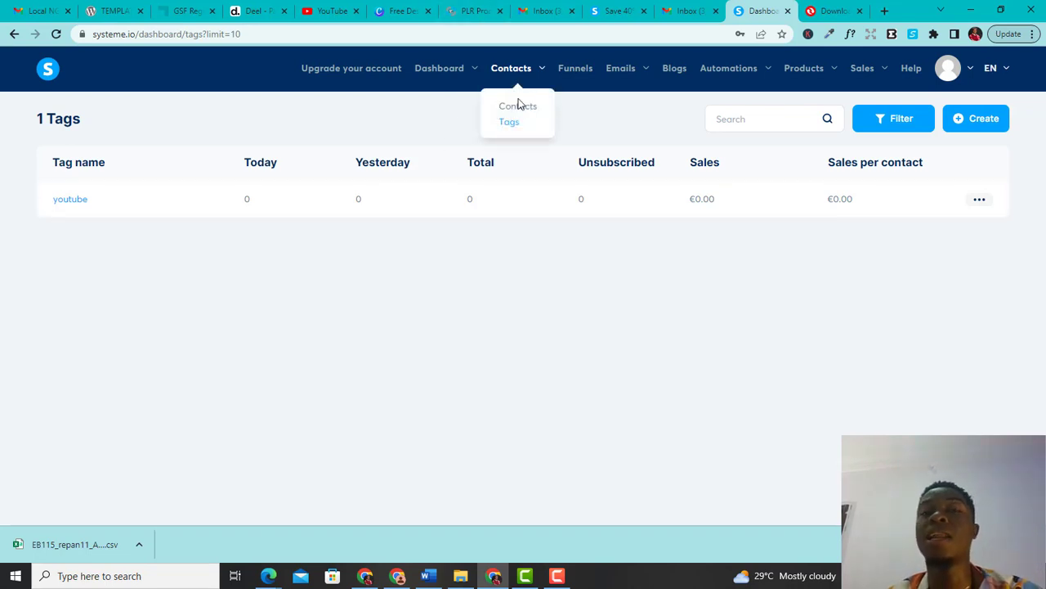
click(521, 117)
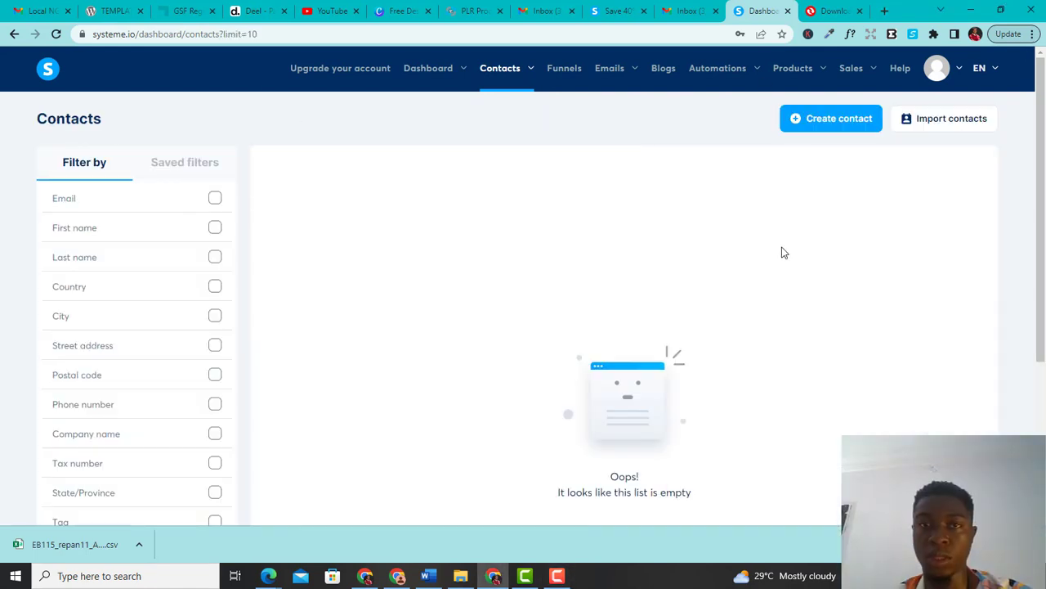
mouse_move(528, 78)
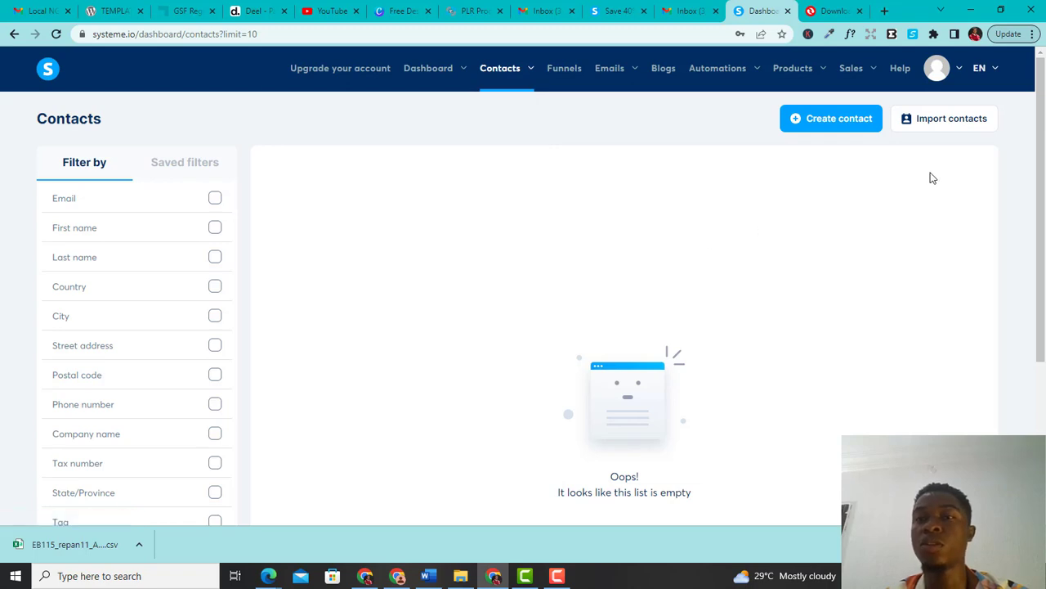
click(947, 130)
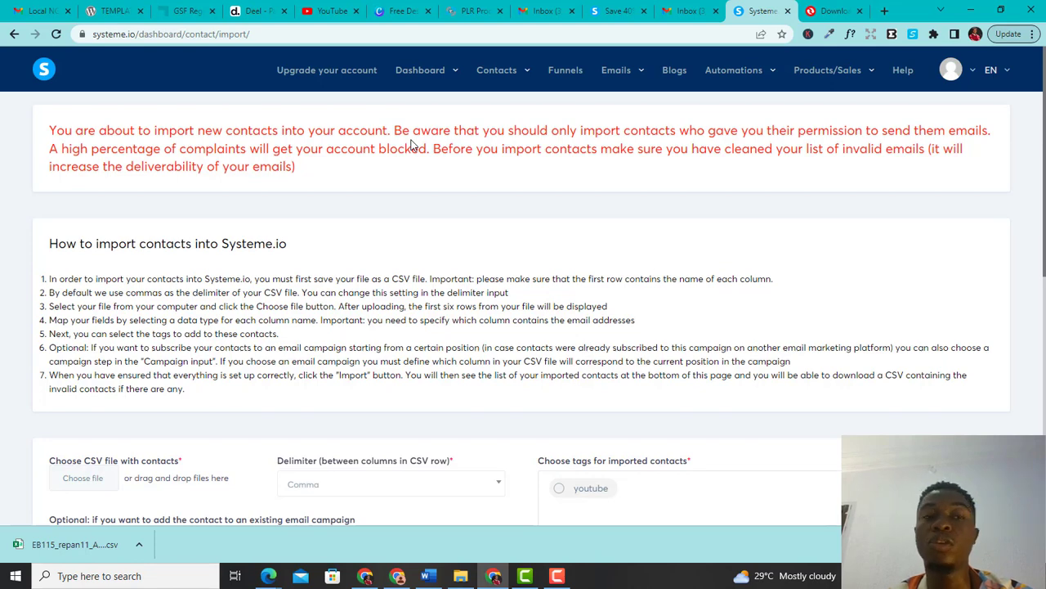
- Choose EB115_repan11_AMS-II.G_v13.0_public-_1_.csv as the contacts file and assign the youtube tag to the imported contacts
scroll(206, 315, down, 3)
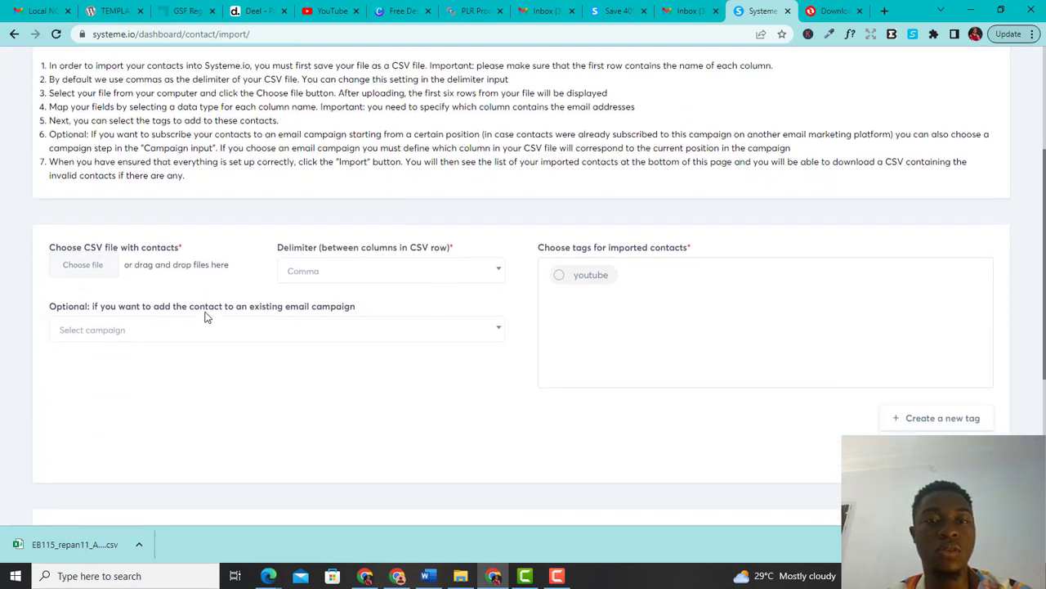
click(92, 257)
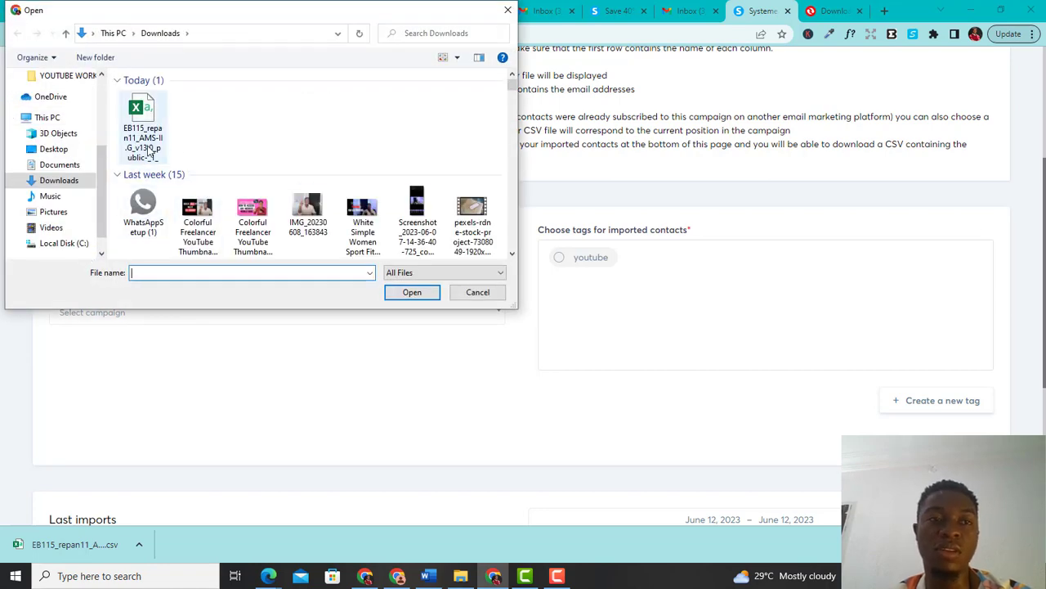
double_click(146, 131)
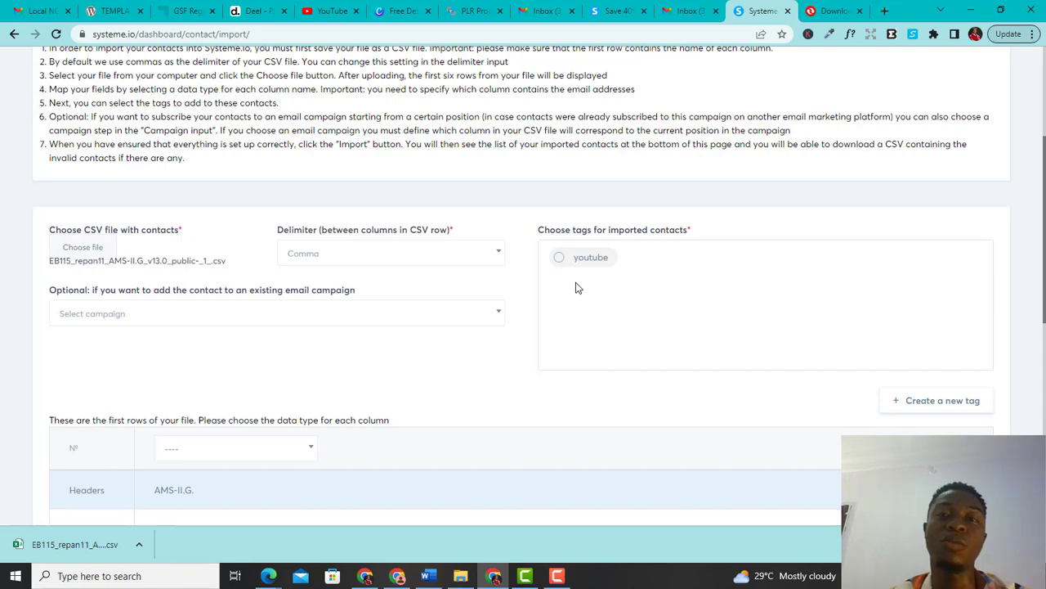
click(559, 257)
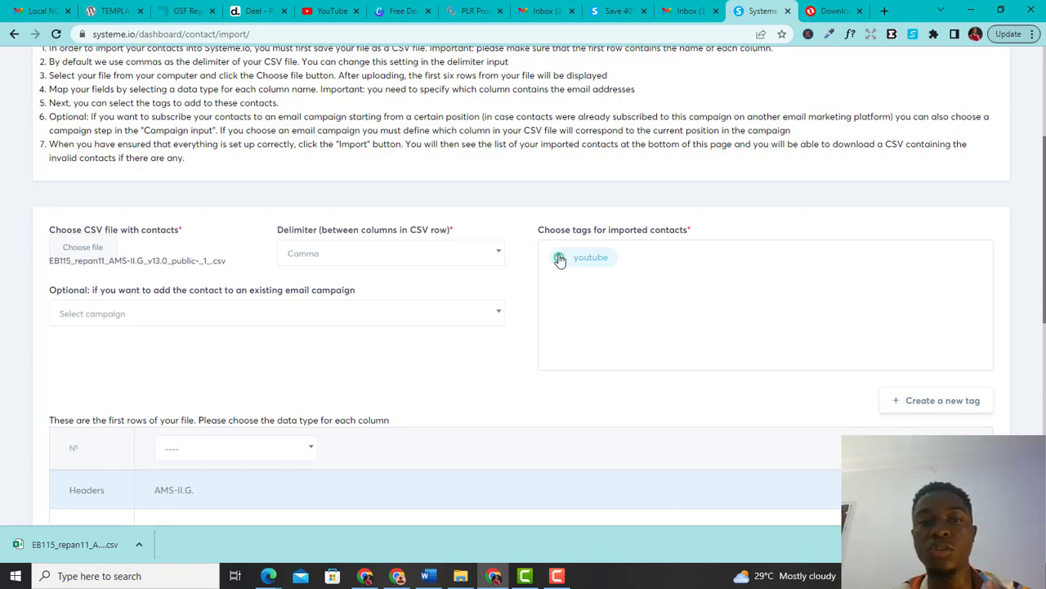
- Review the contact import settings, the preview of the CSV file's first rows and the column data type setting
scroll(435, 367, down, 3)
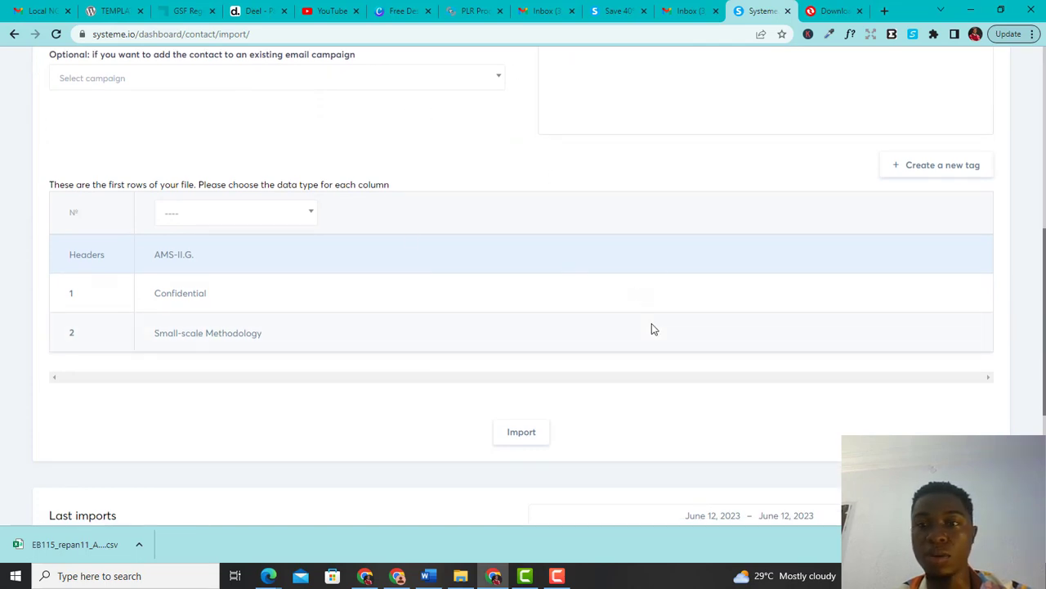
scroll(652, 325, down, 2)
scroll(651, 327, up, 1)
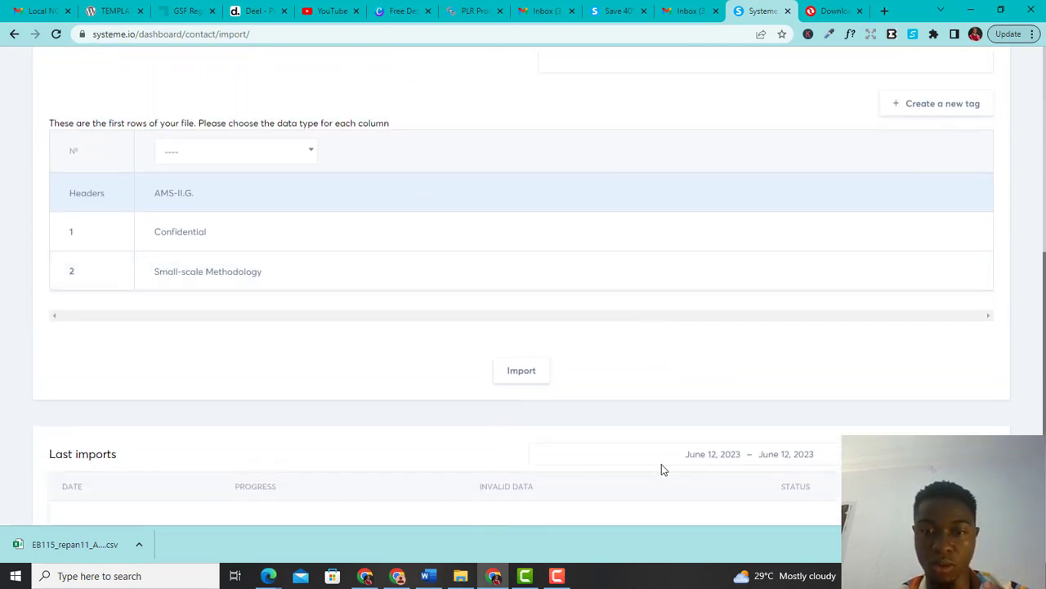
click(564, 576)
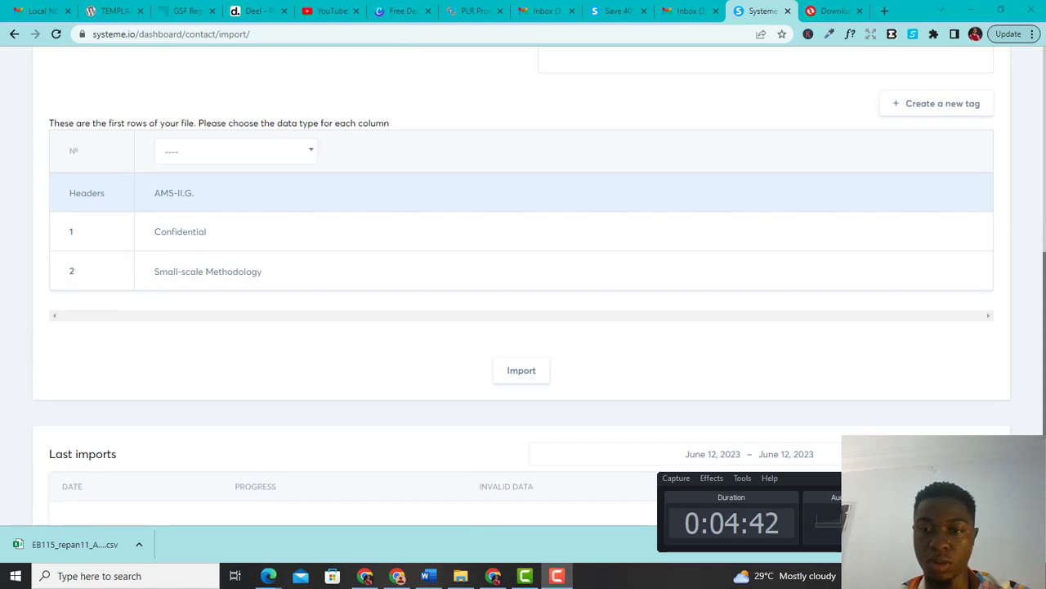
click(783, 274)
scroll(783, 274, up, 5)
scroll(783, 274, down, 1)
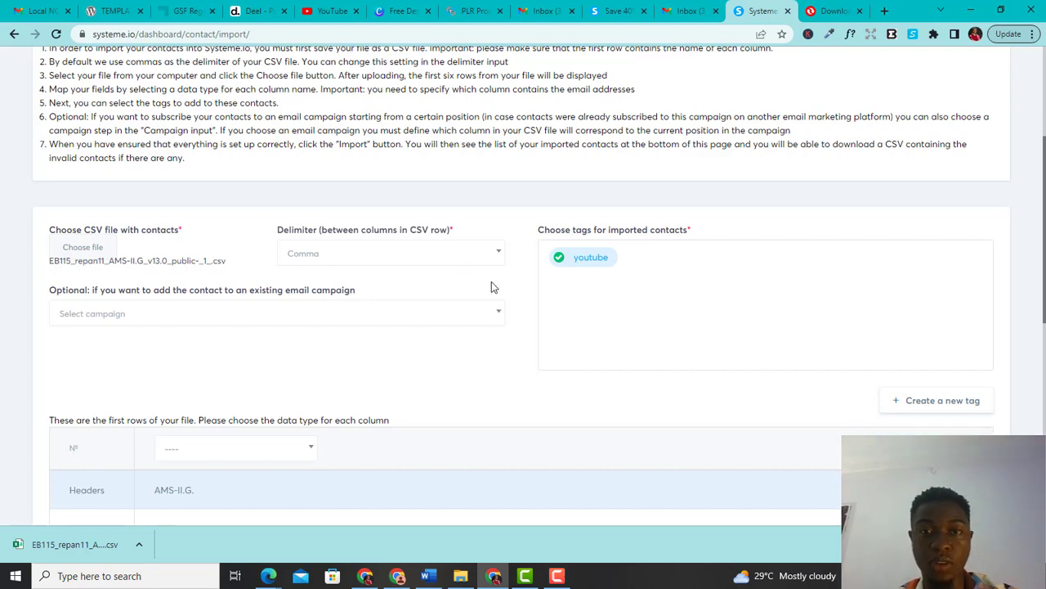
scroll(551, 337, down, 1)
scroll(551, 338, down, 2)
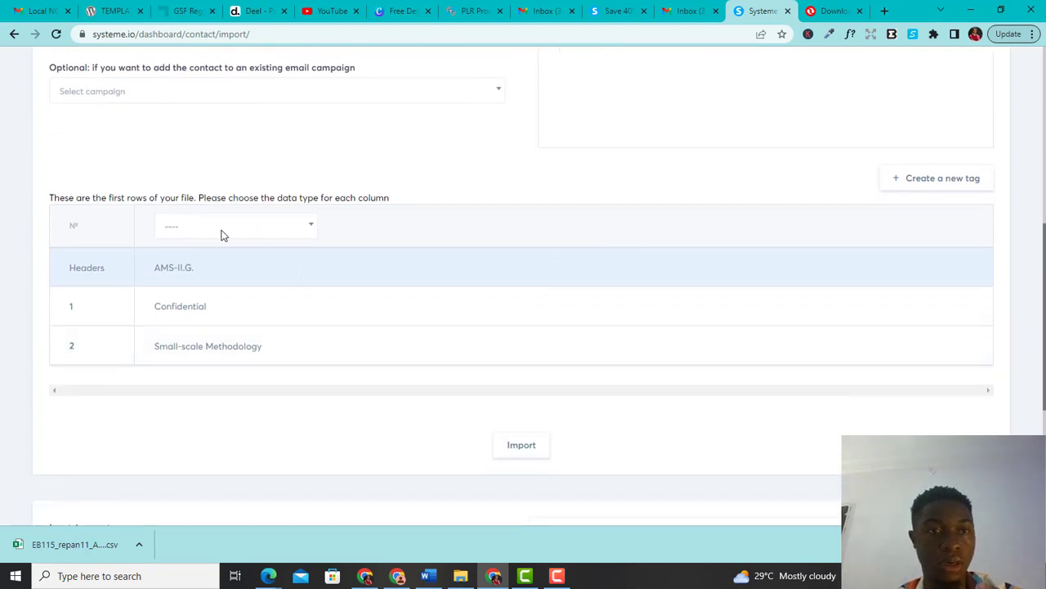
scroll(270, 343, down, 1)
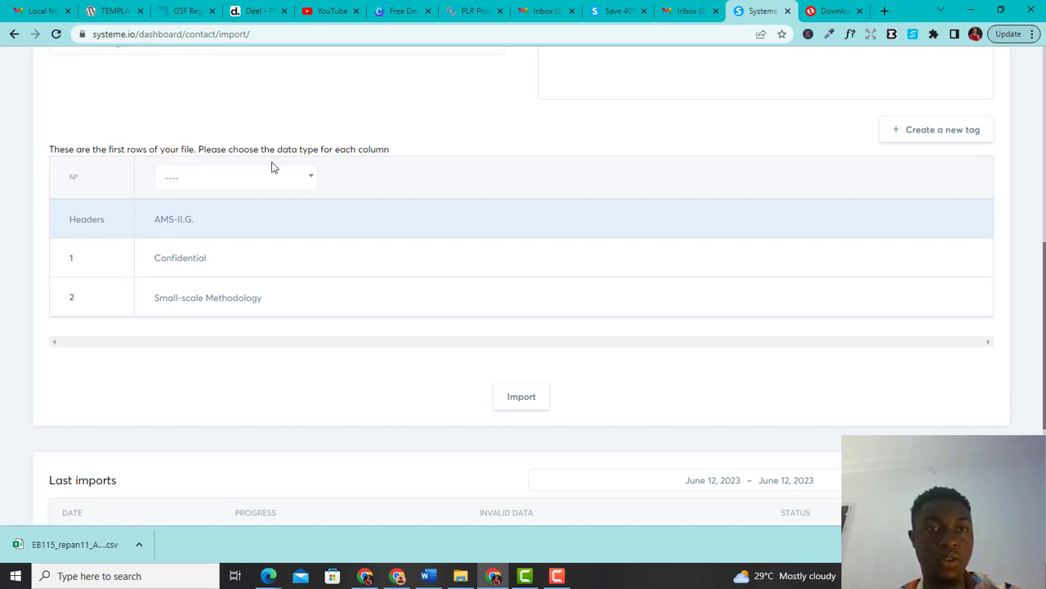
scroll(326, 247, down, 2)
scroll(327, 248, up, 3)
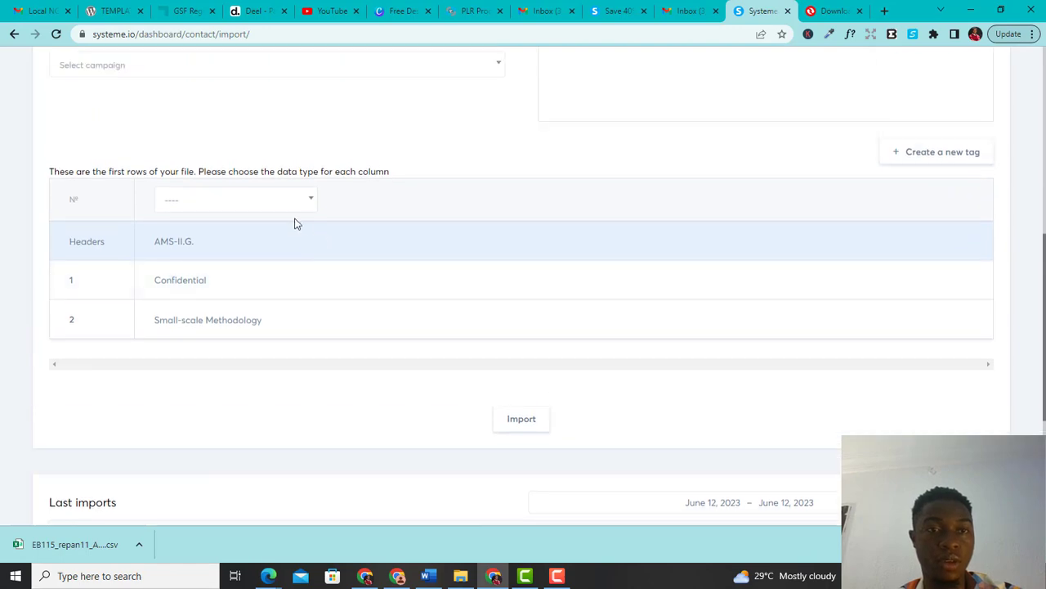
- Map the AMS-II.G. column to the Email data type and import the contacts
click(310, 205)
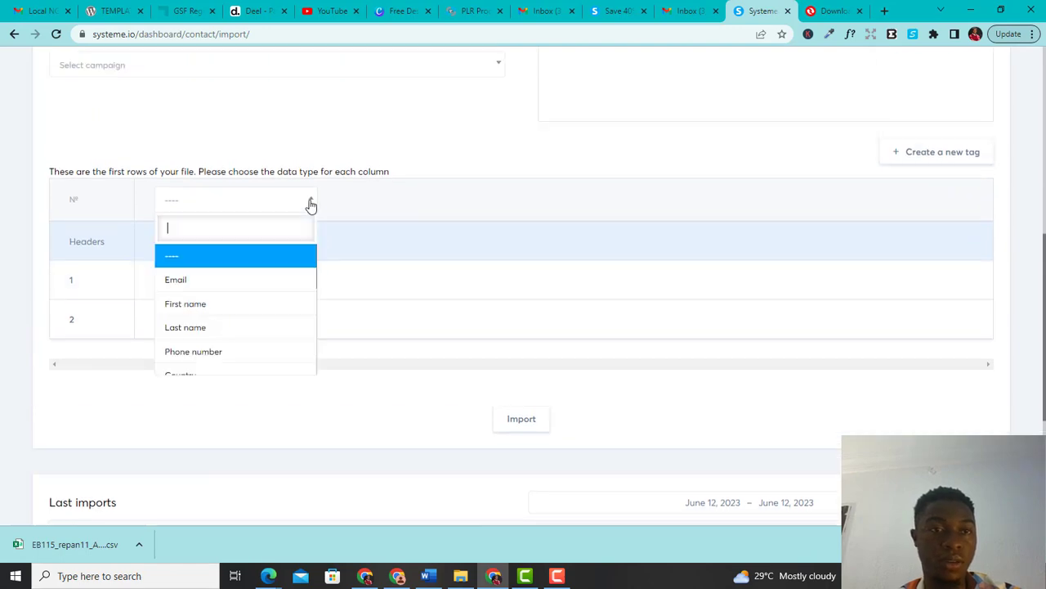
click(257, 287)
scroll(428, 207, up, 3)
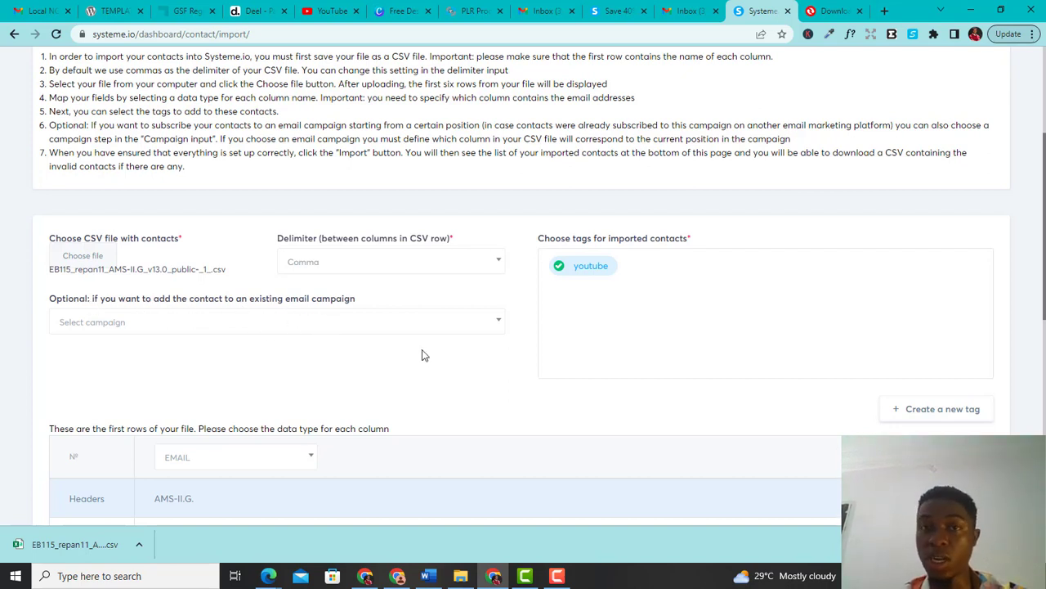
scroll(500, 426, down, 5)
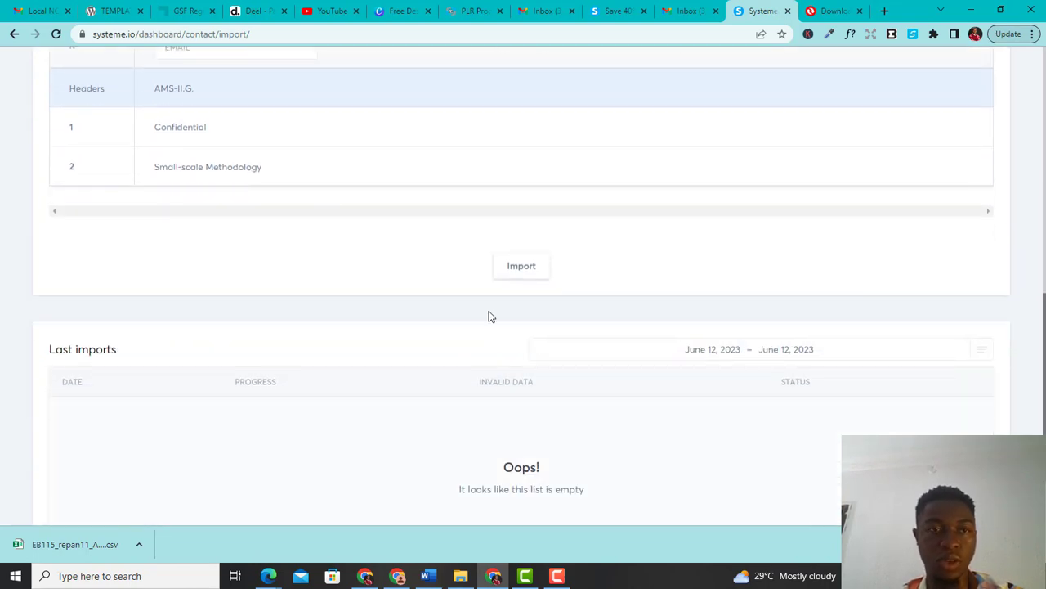
scroll(396, 177, up, 3)
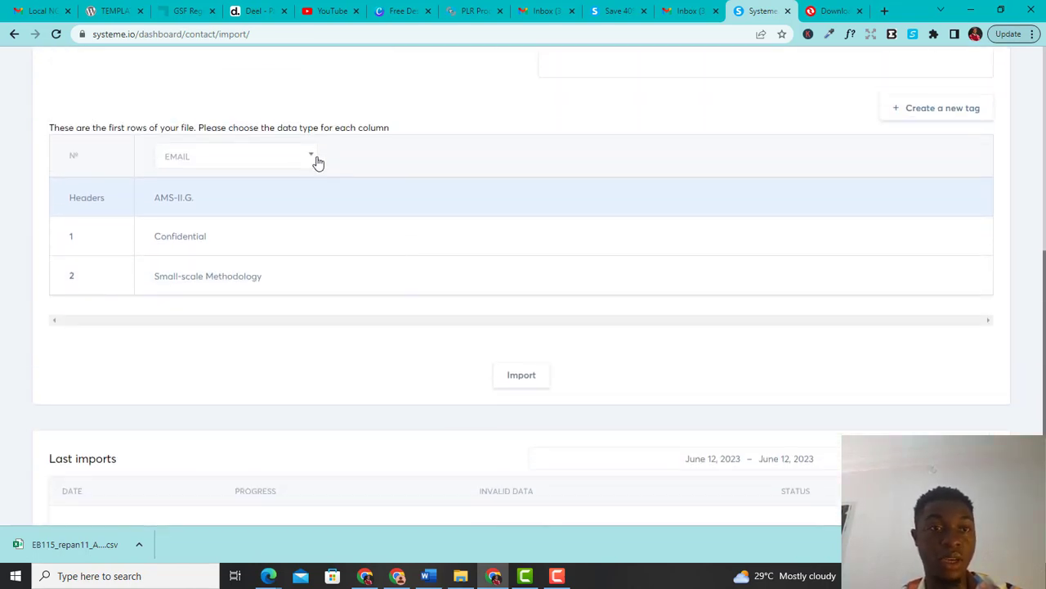
click(317, 162)
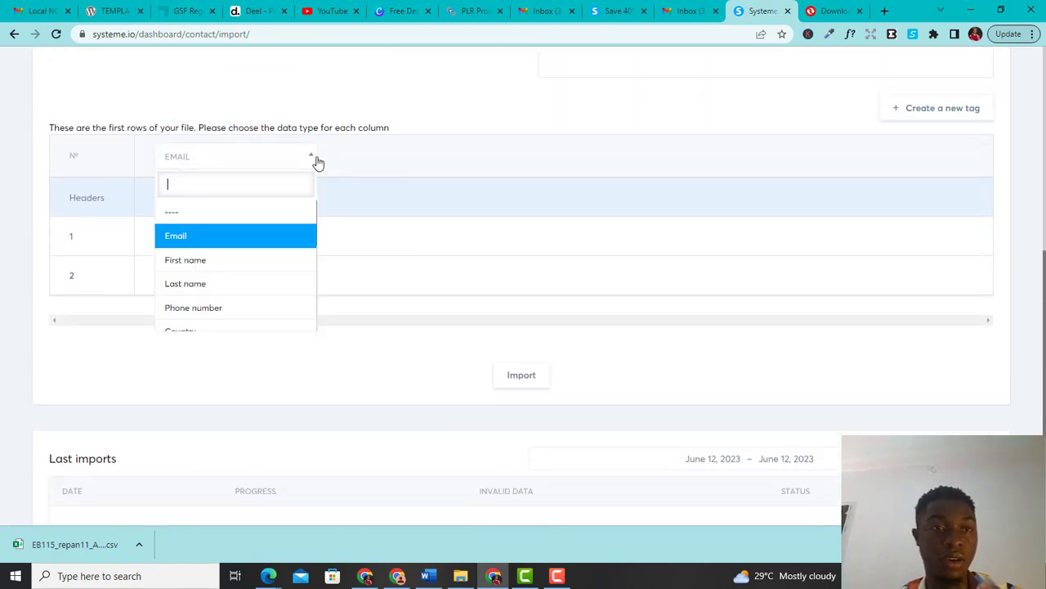
click(278, 235)
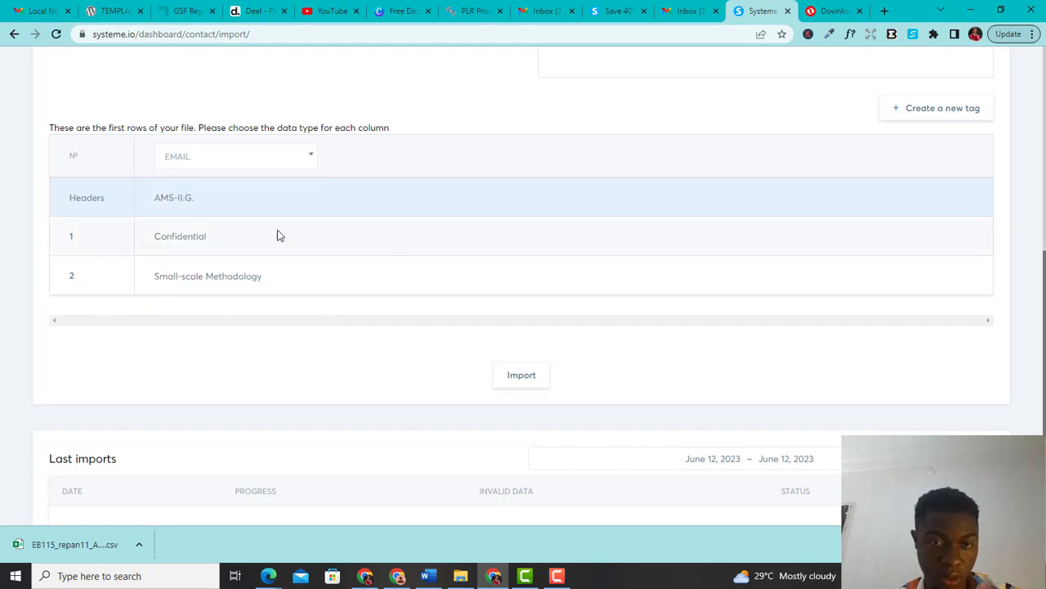
click(522, 376)
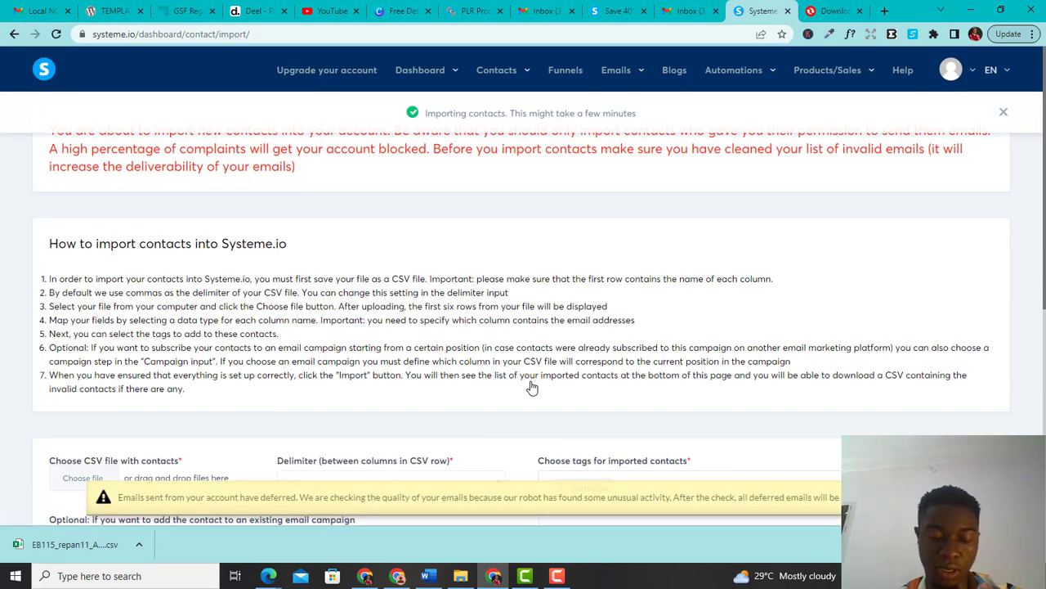
click(557, 575)
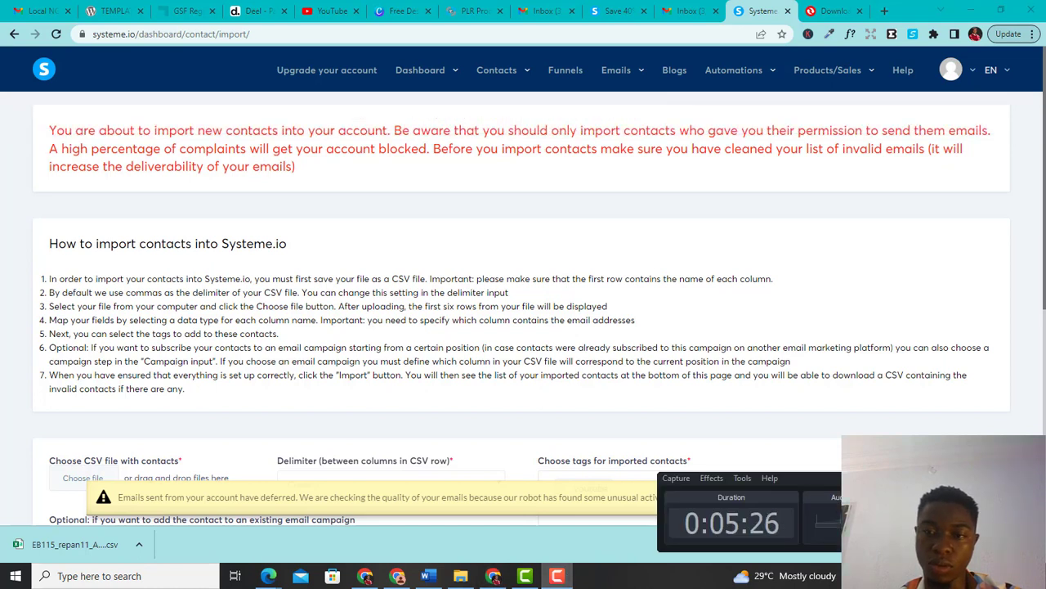
click(493, 575)
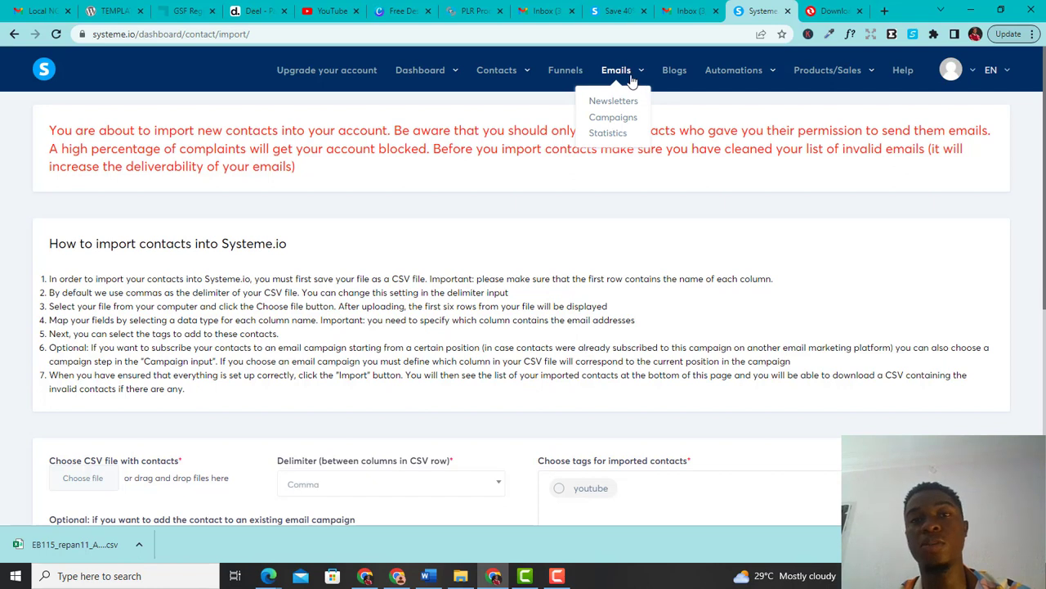
- Go to the newsletters list and dismiss the notice about filling in the profile
click(626, 105)
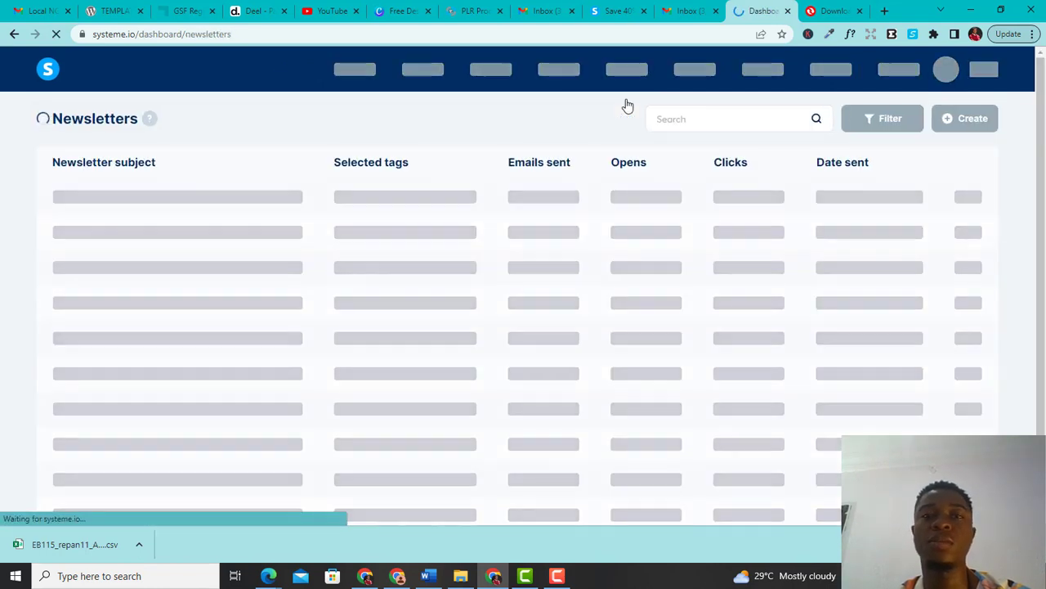
click(15, 36)
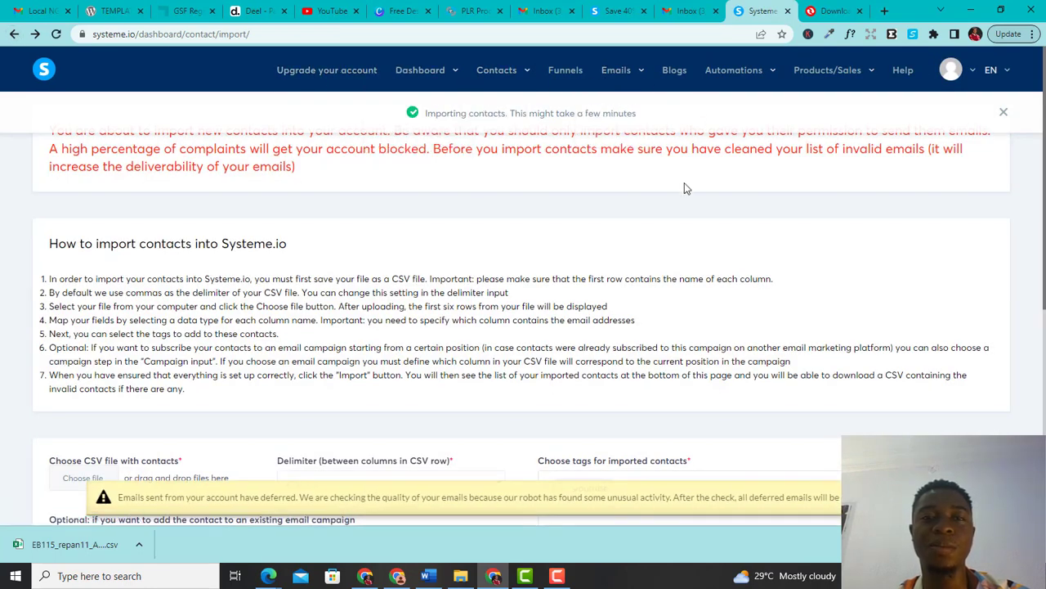
click(645, 74)
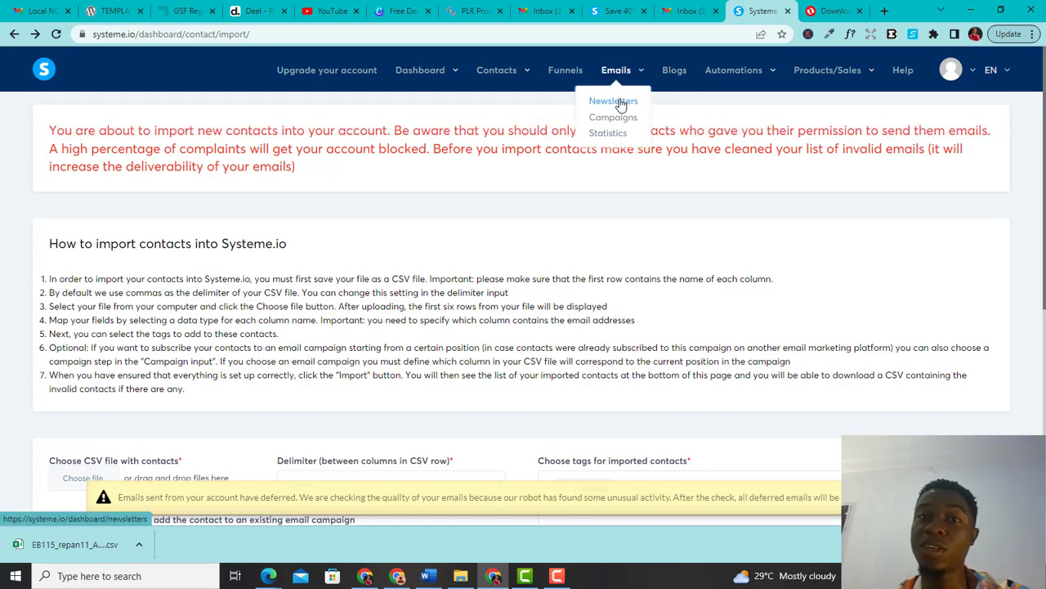
click(619, 103)
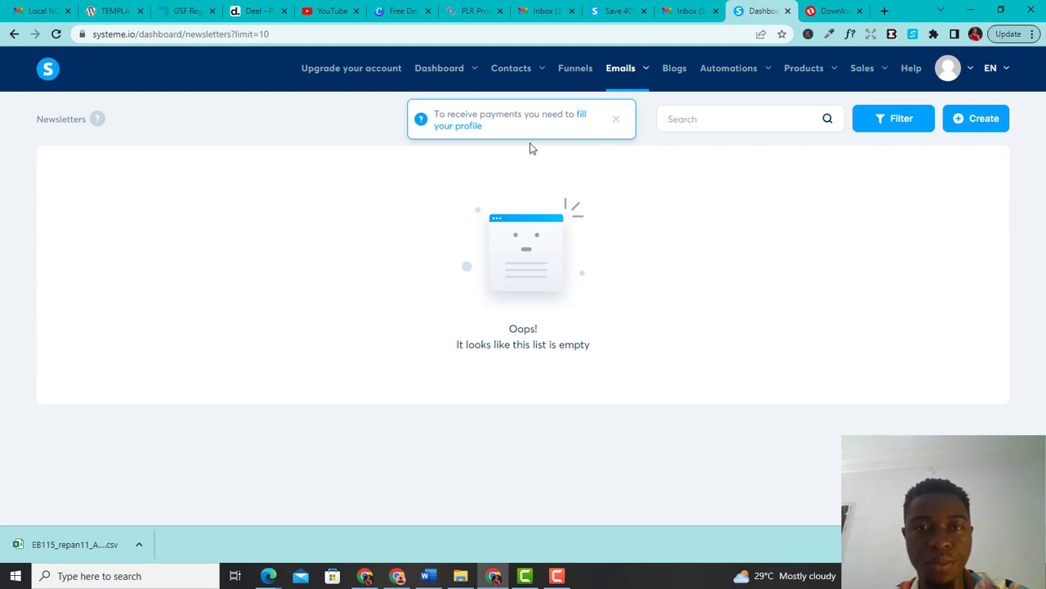
click(617, 121)
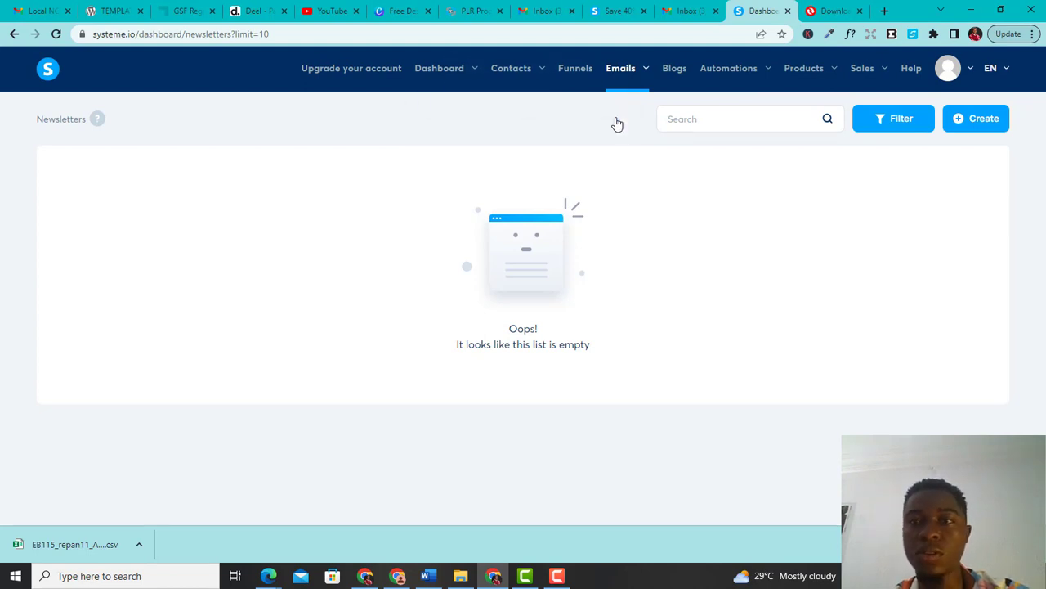
- Start a new newsletter and enter the subject "To make your easy and sustainaible money online watch this video"
click(976, 119)
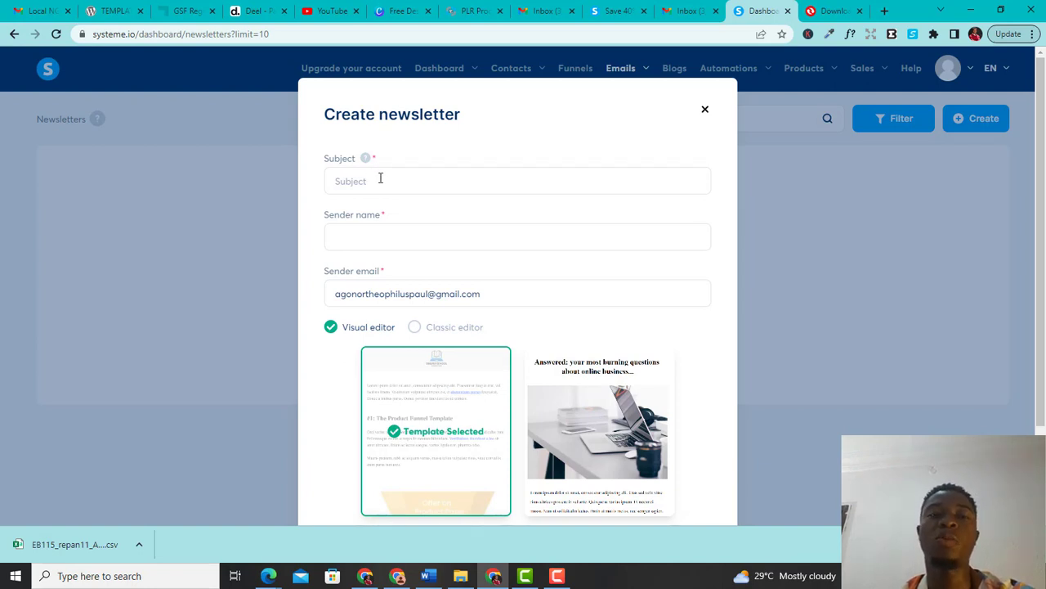
click(380, 178)
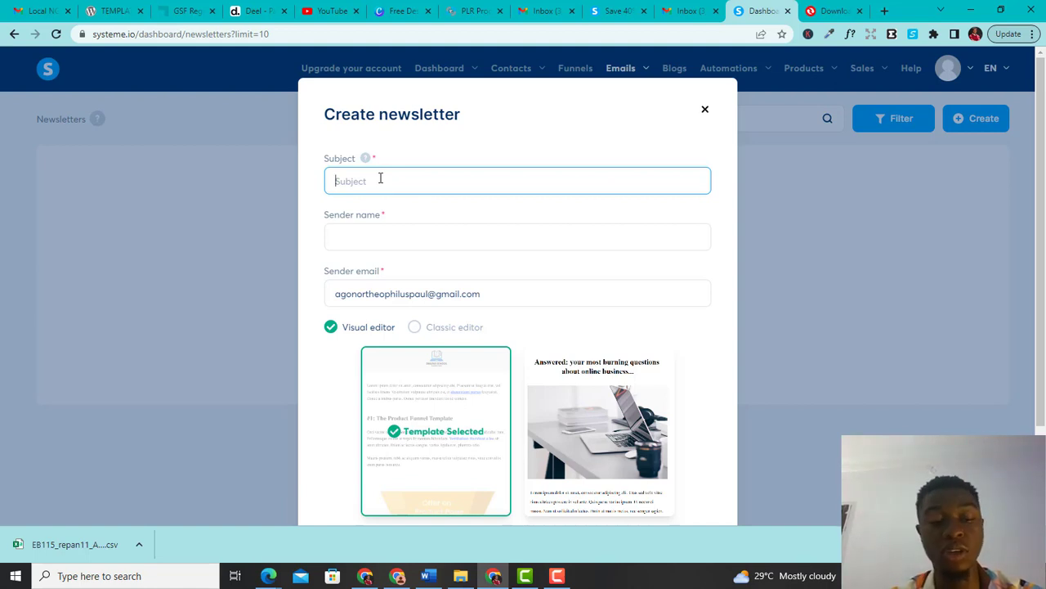
text(T)
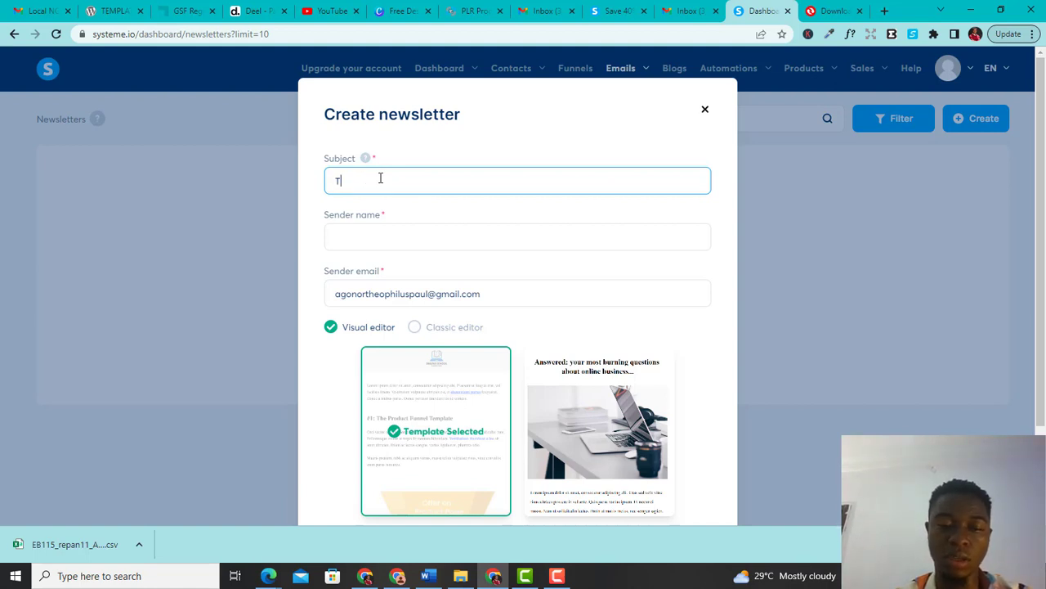
text(o mo)
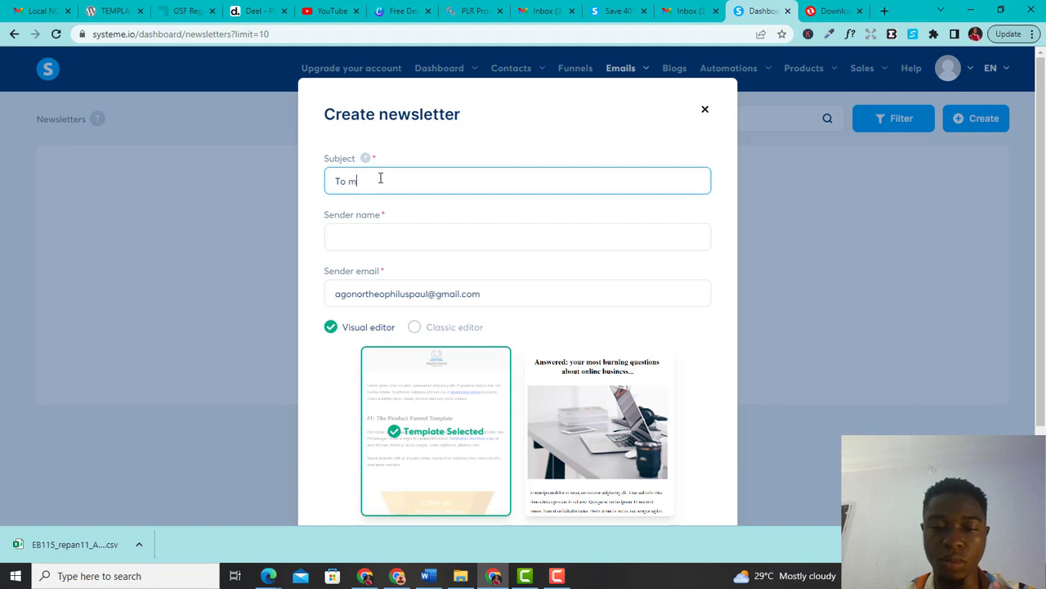
key(BackSpace)
key(BackSpace)
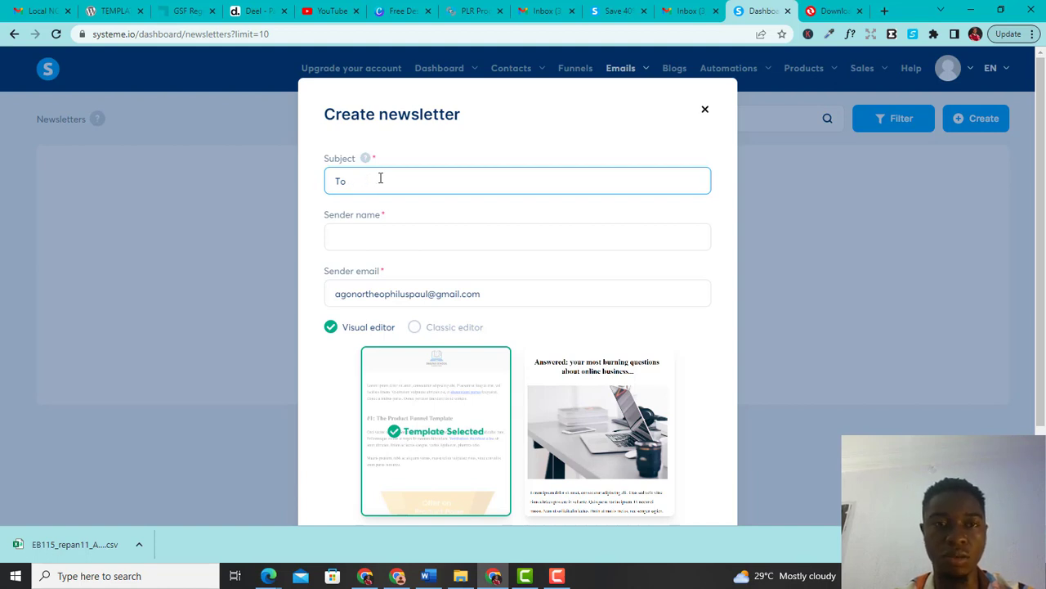
text(ma)
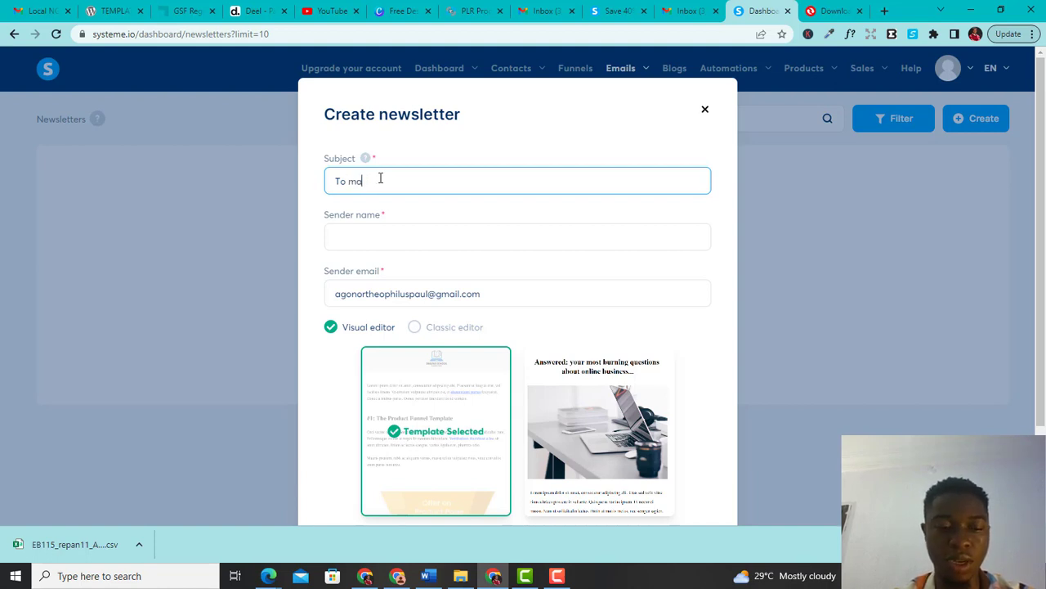
text(ke your f)
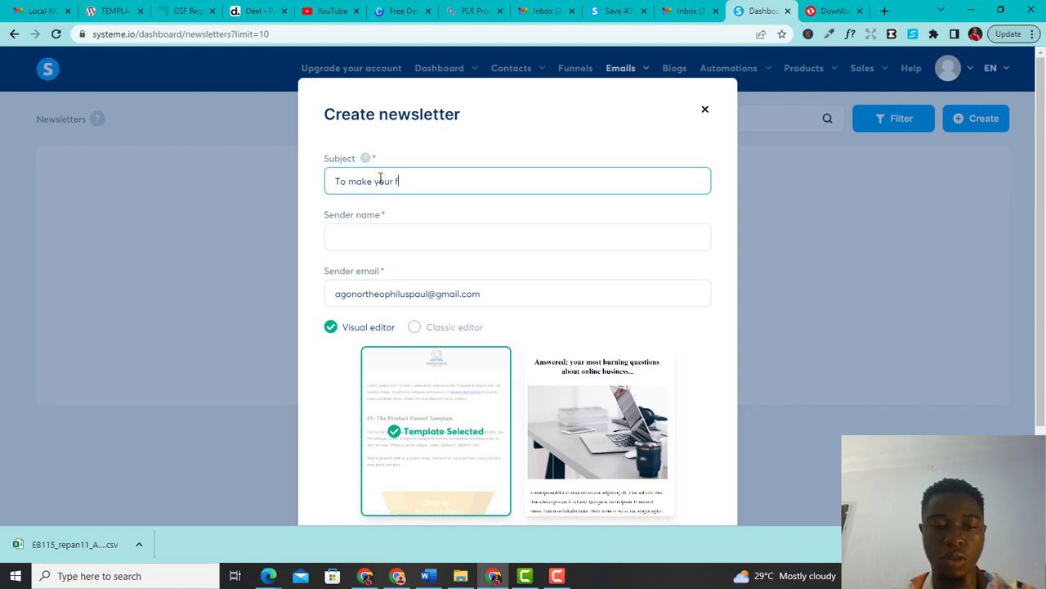
key(BackSpace)
text(eas)
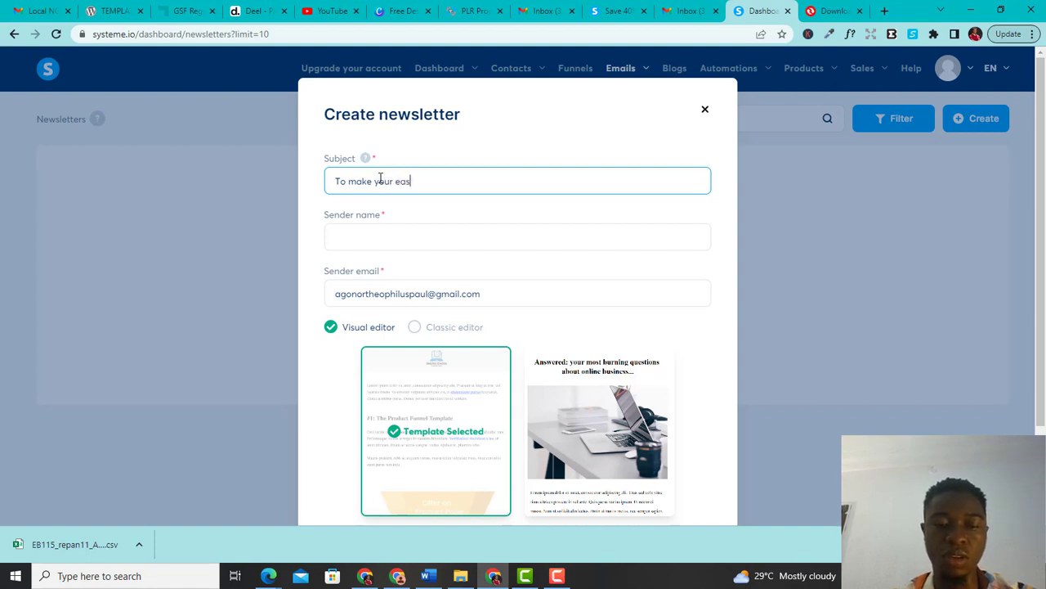
text(y and )
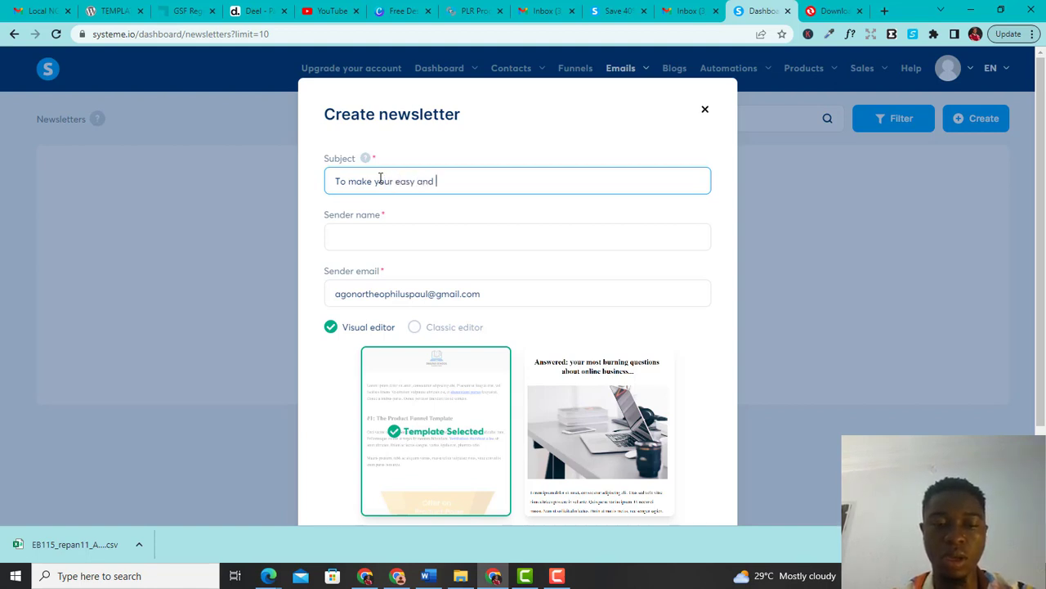
text(sustain)
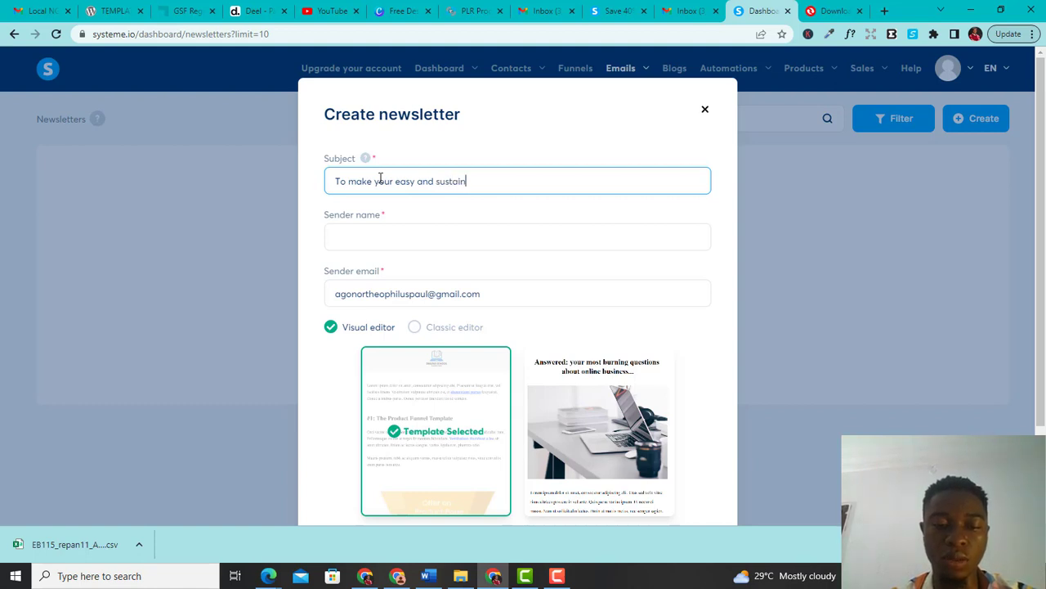
text(aib)
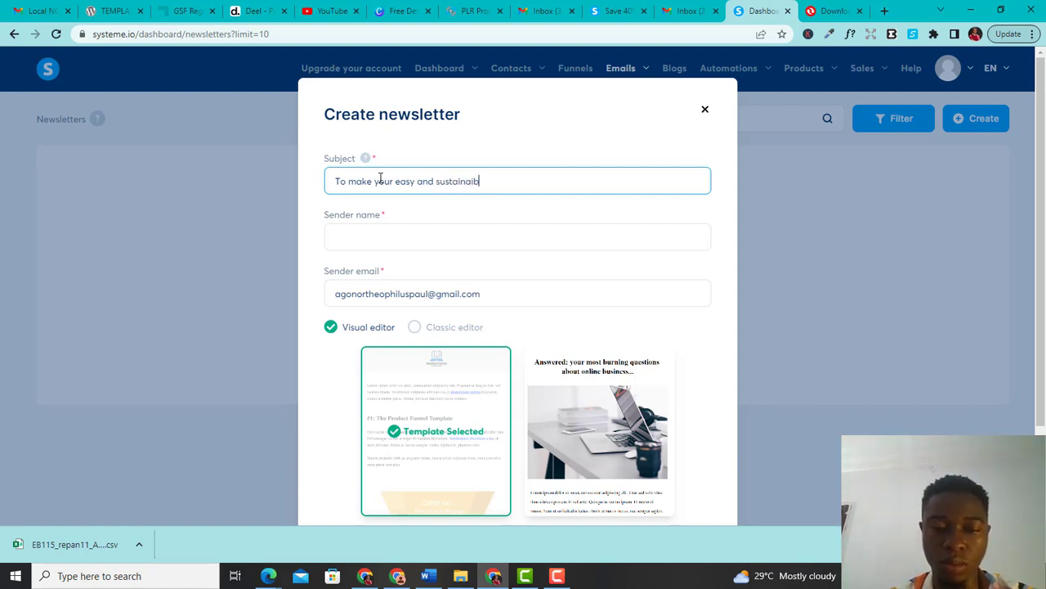
text(le money )
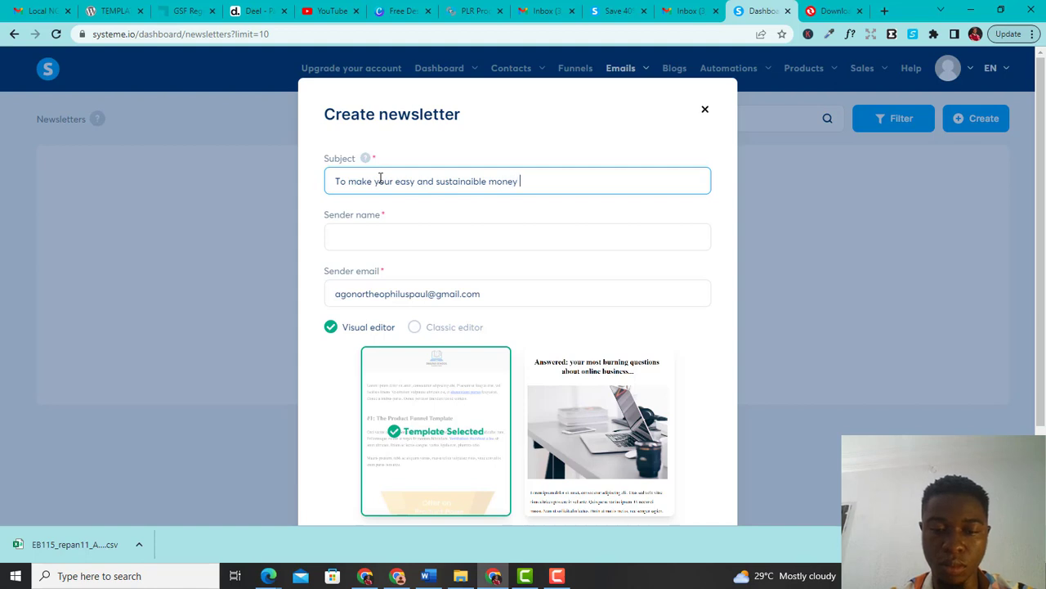
text(online )
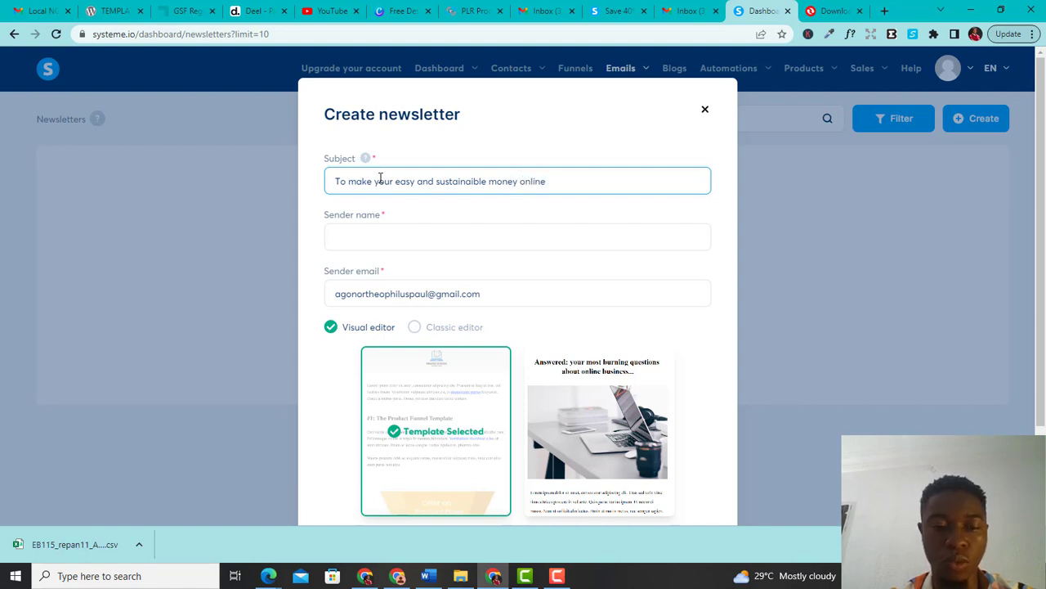
text(watc)
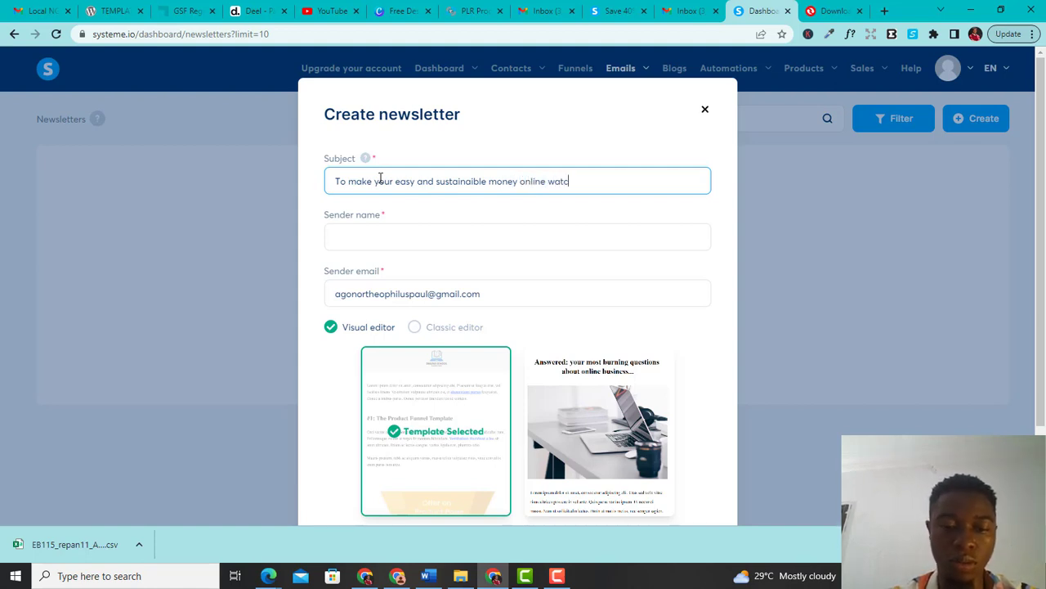
text(h thid)
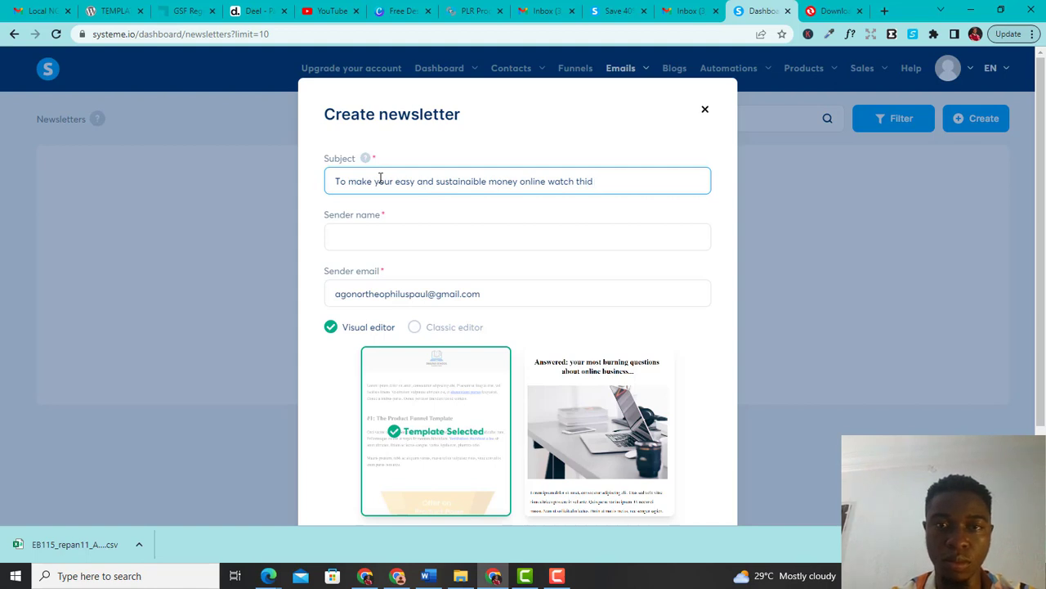
key(BackSpace)
key(BackSpace)
text(s video)
- Enter "Finantiasl freedom tv" as the newsletter's sender name
click(373, 226)
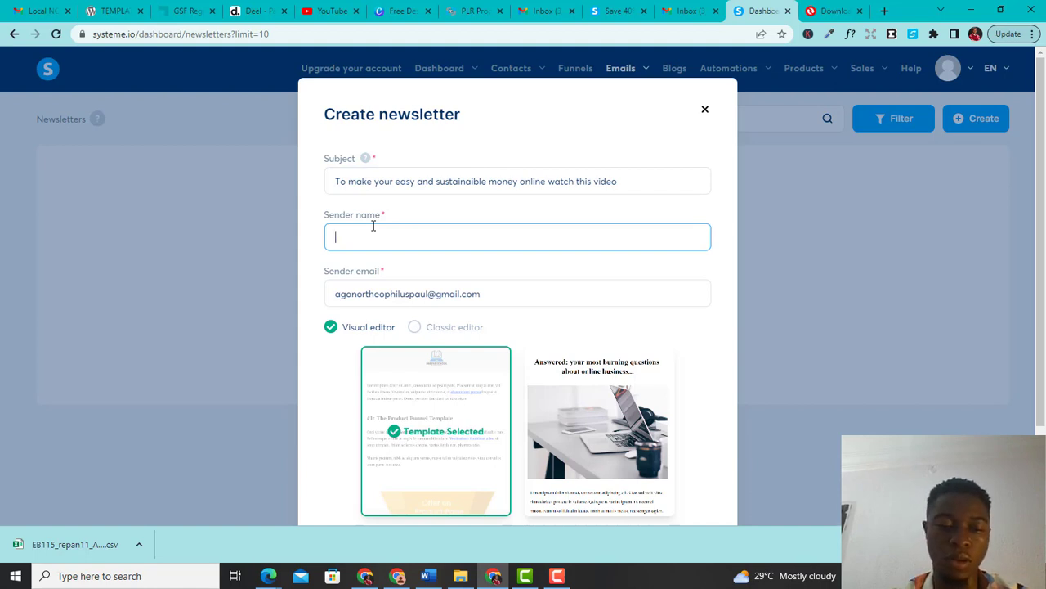
text(Finan)
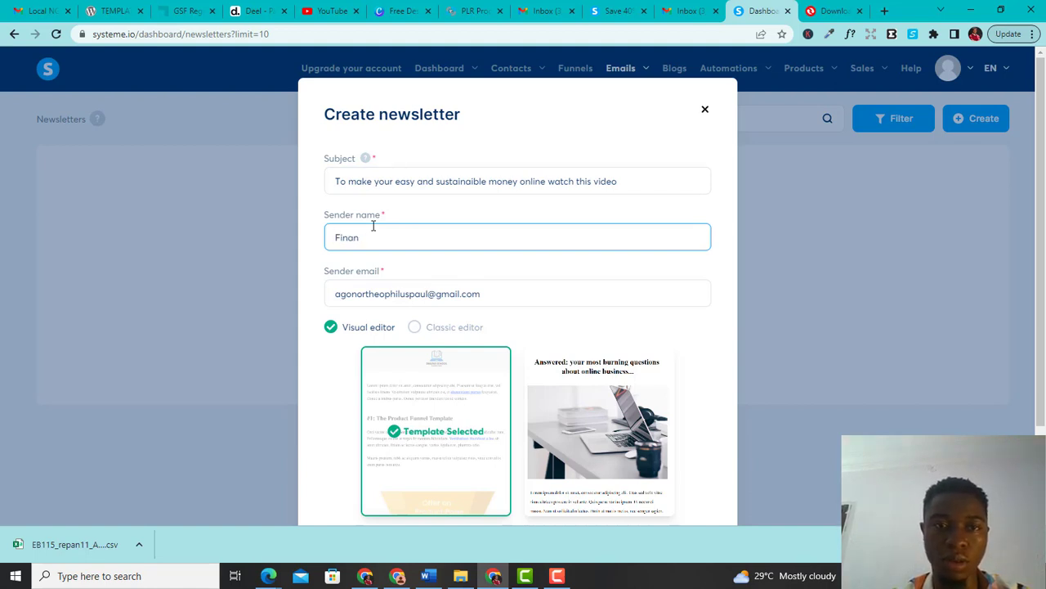
text(tial fr)
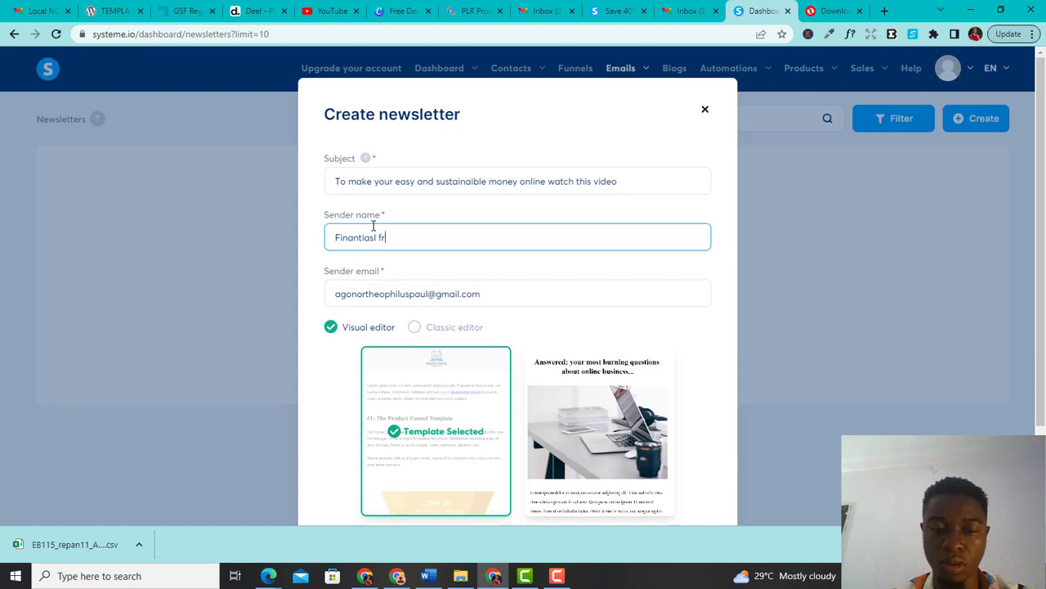
text(eedom tv)
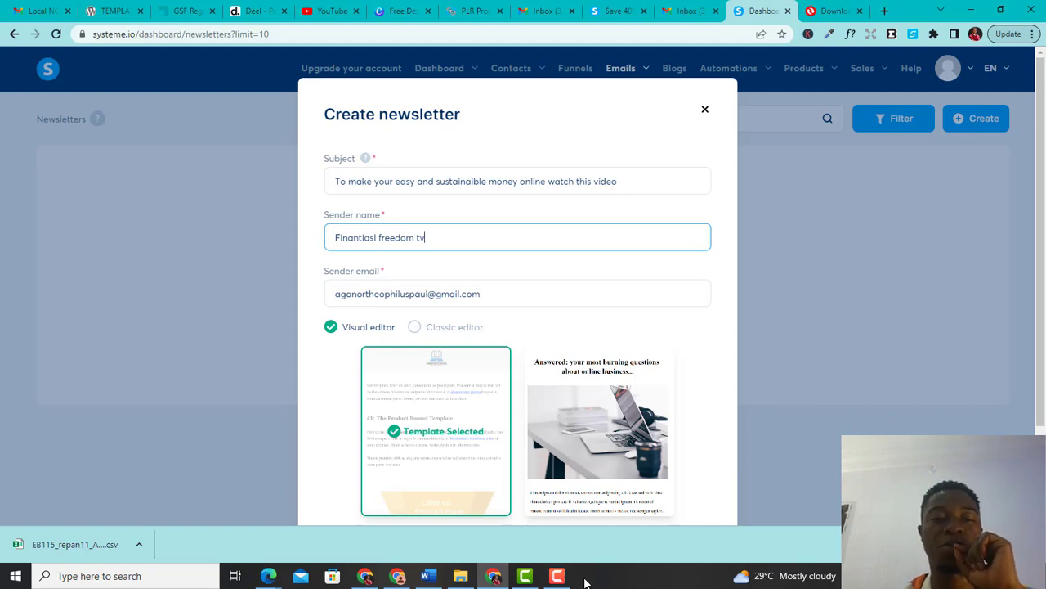
click(558, 576)
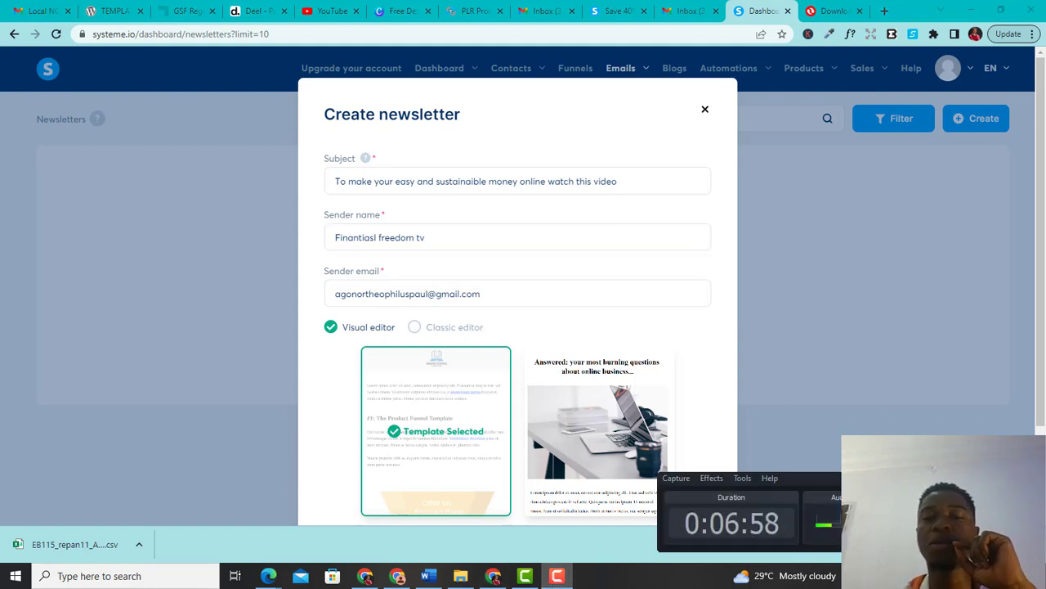
click(875, 415)
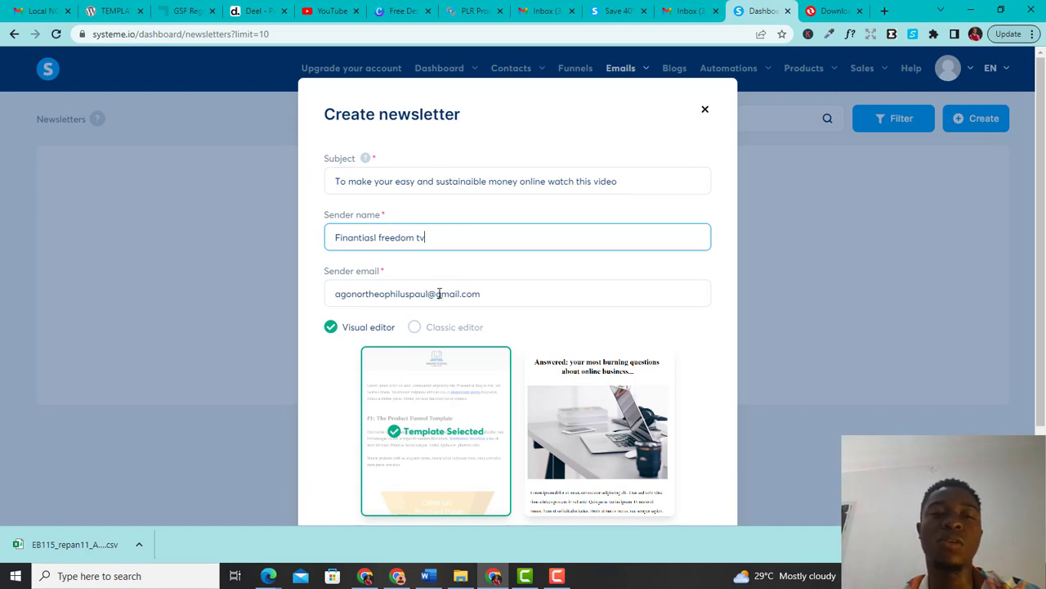
- Change the domain part of the newsletter's sender email address to snowboard.com
drag(439, 293, 462, 296)
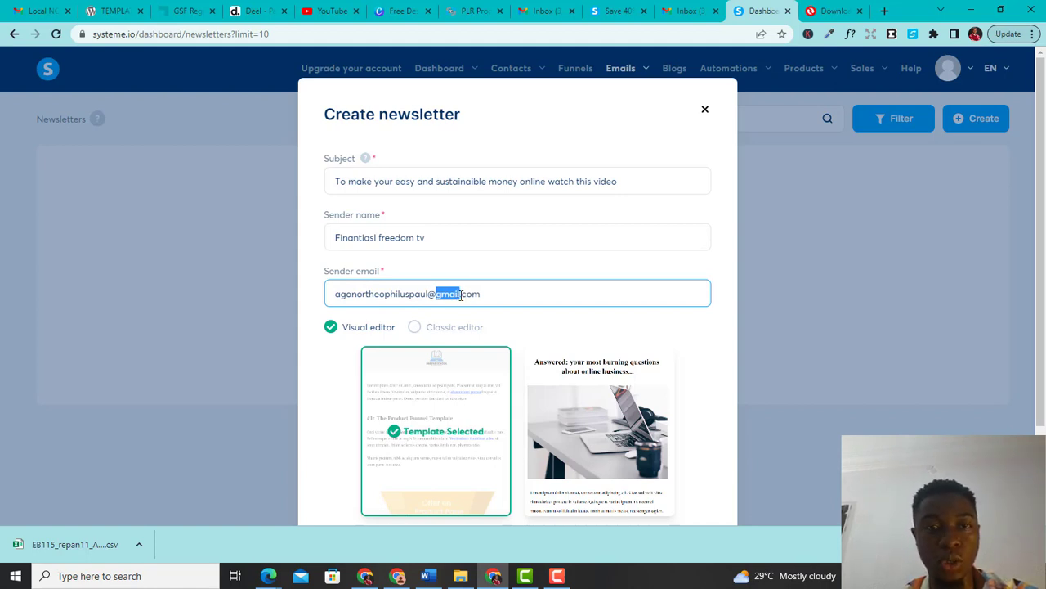
click(461, 295)
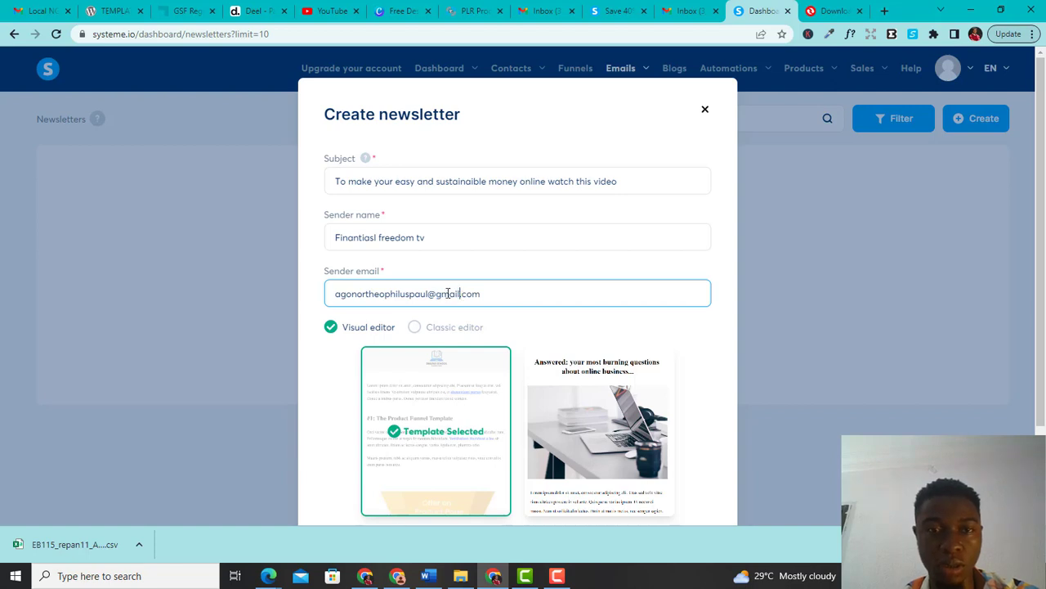
drag(436, 293, 461, 292)
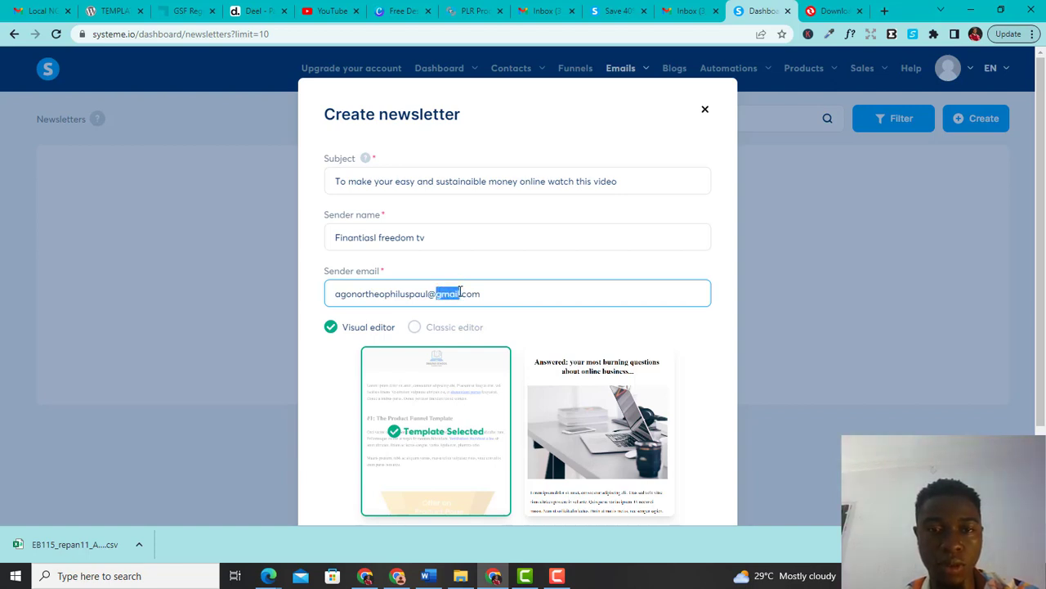
text(snowbo)
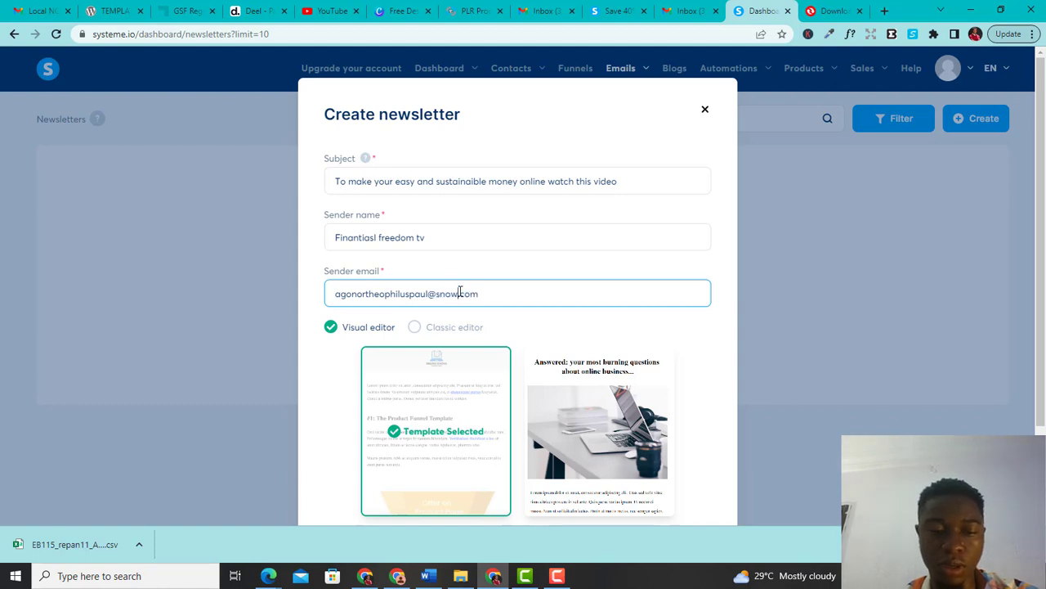
text(ardf)
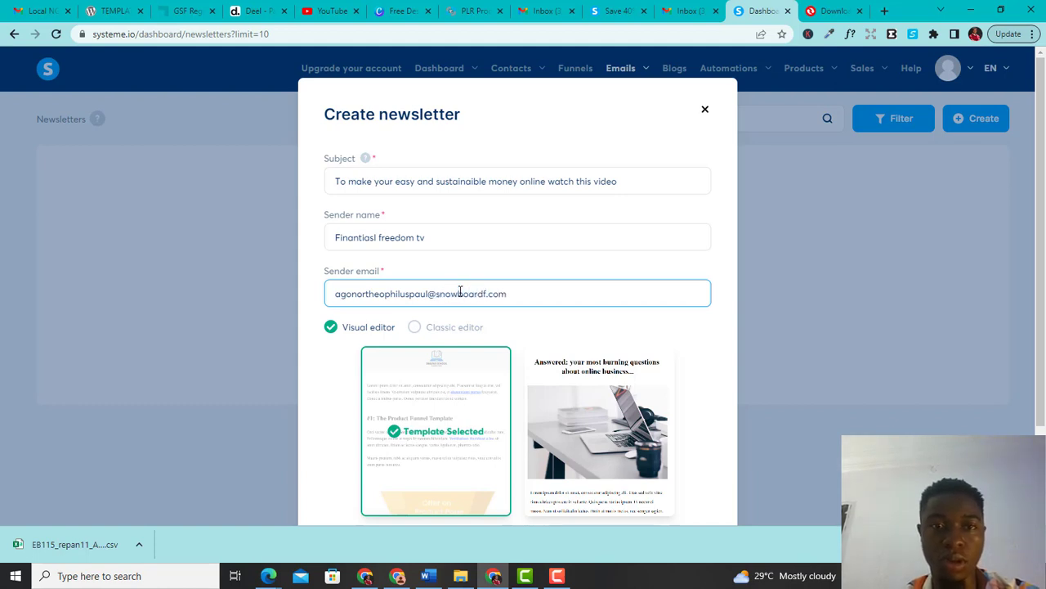
key(BackSpace)
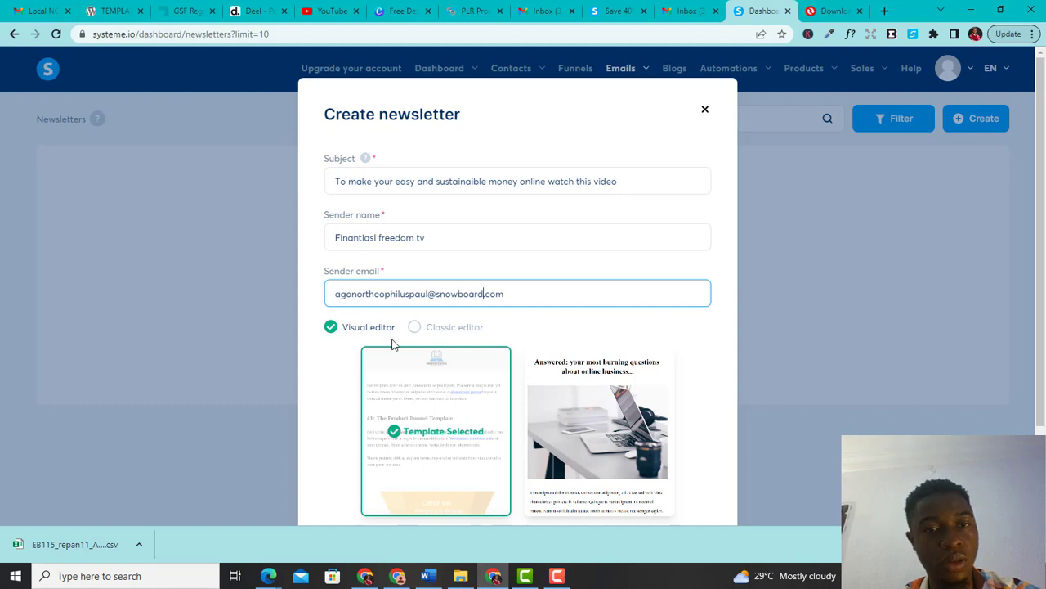
- Compare the Visual editor with the Classic editor and choose the Classic editor for the newsletter
scroll(392, 285, down, 2)
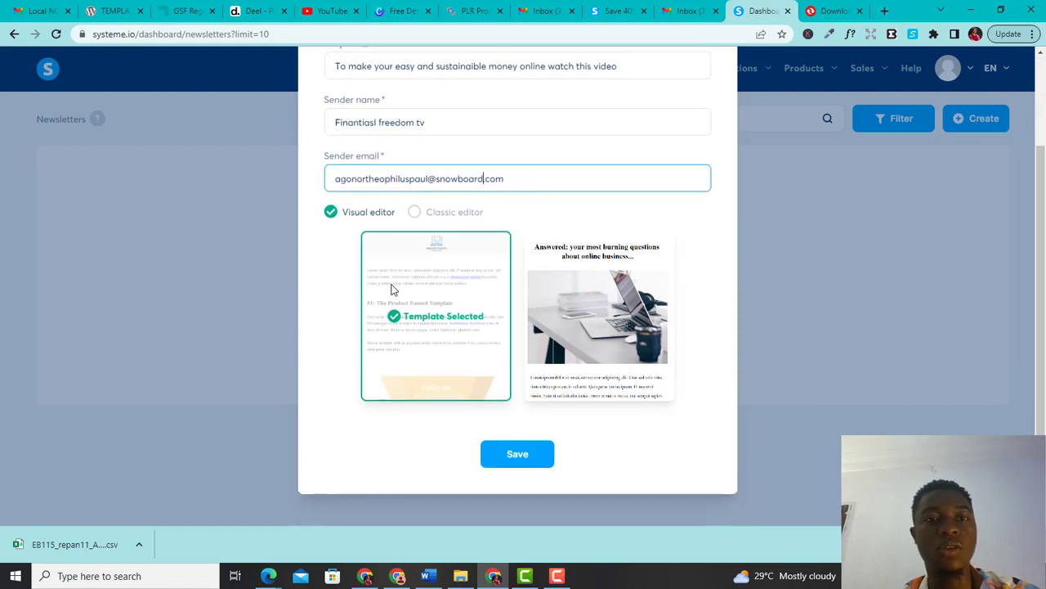
click(417, 214)
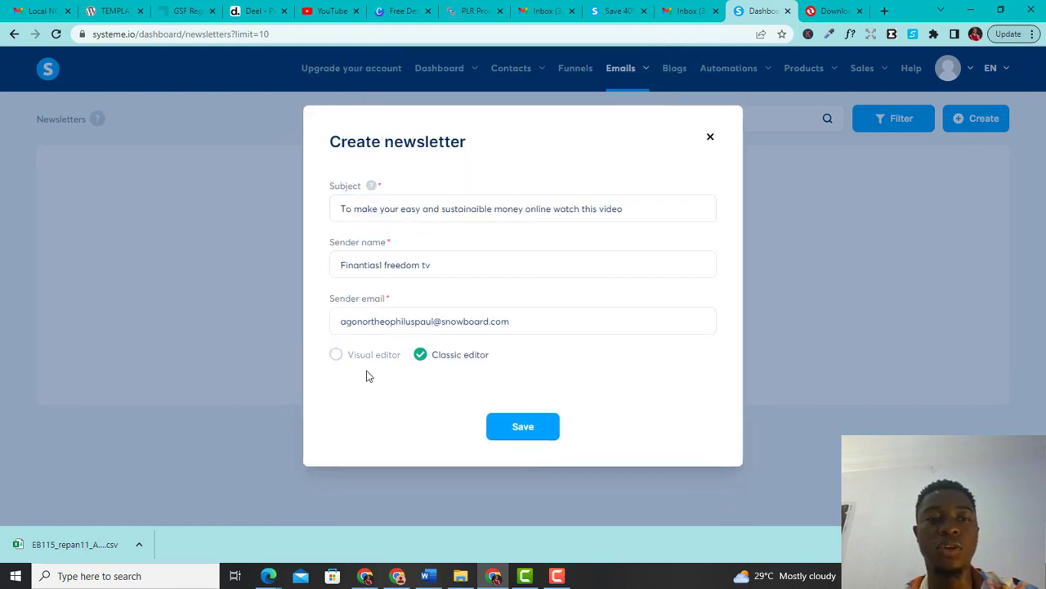
click(337, 357)
scroll(554, 352, down, 2)
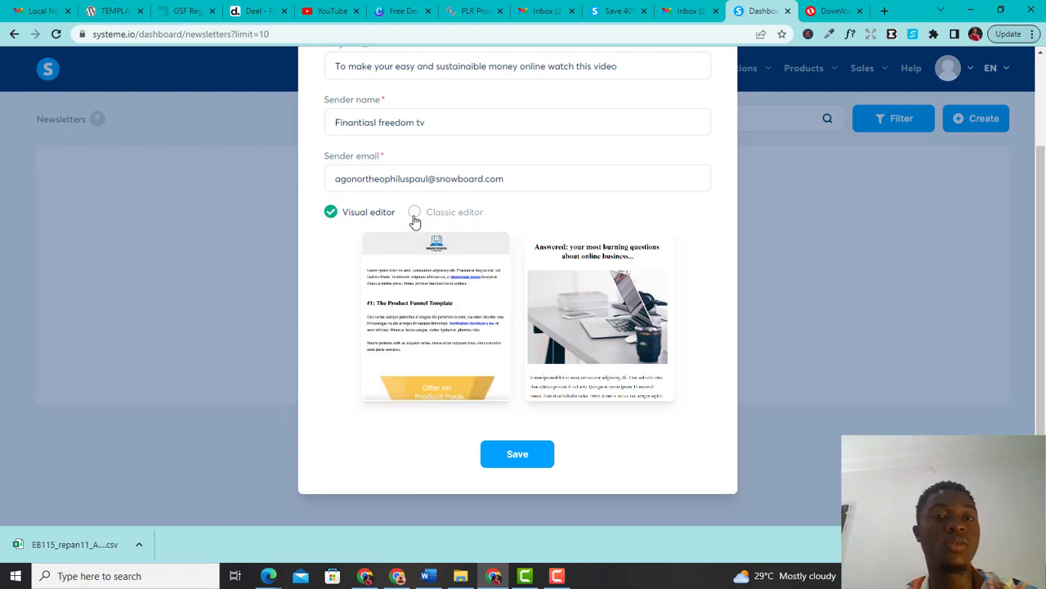
click(415, 214)
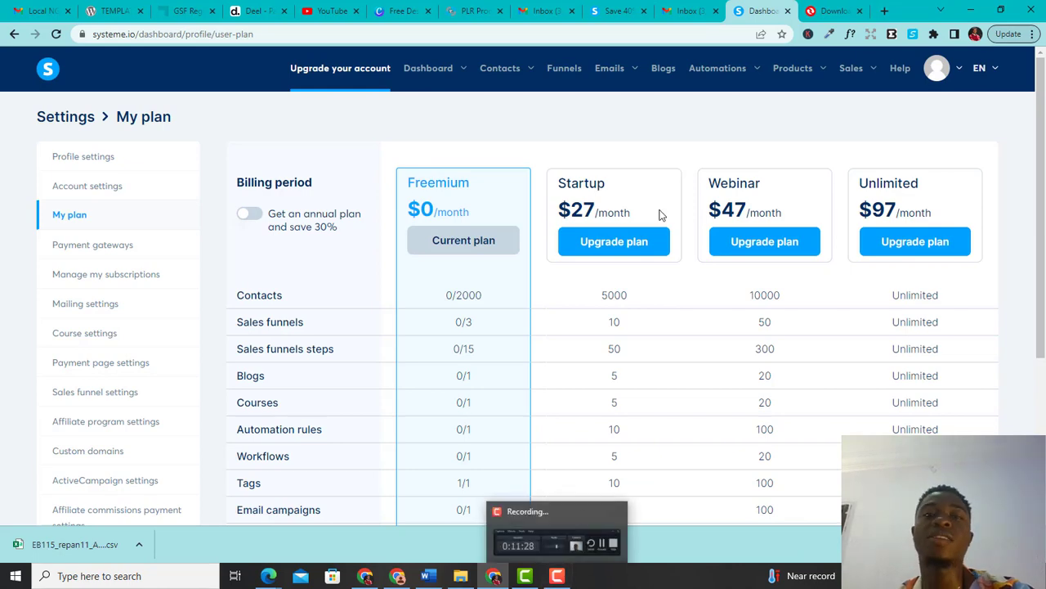
- Review the prices and feature limits of the Freemium, Startup, Webinar and Unlimited plans in the plan comparison table
scroll(659, 212, down, 2)
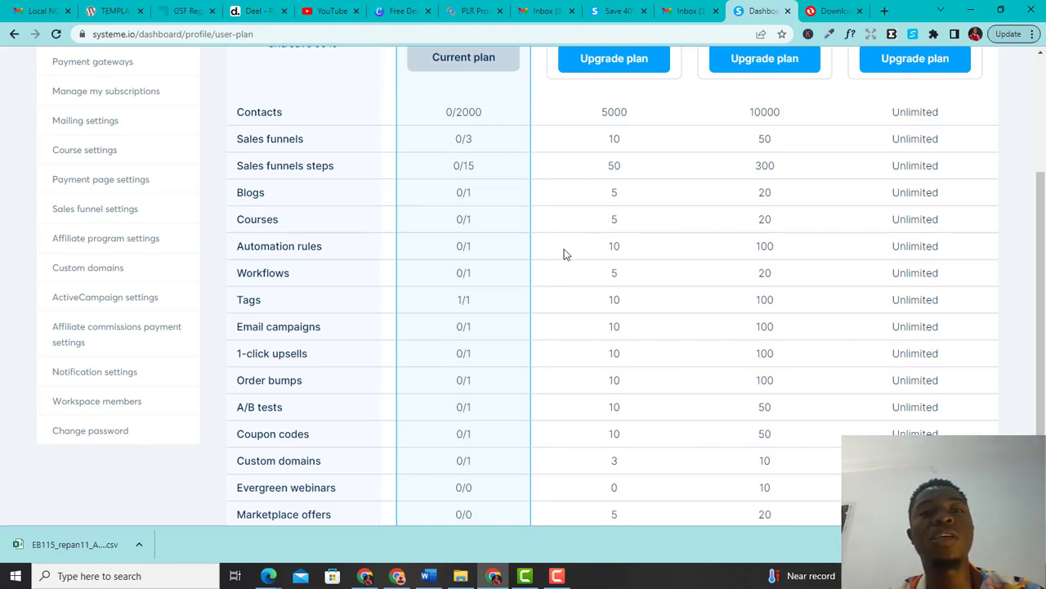
scroll(563, 253, down, 1)
scroll(563, 252, up, 3)
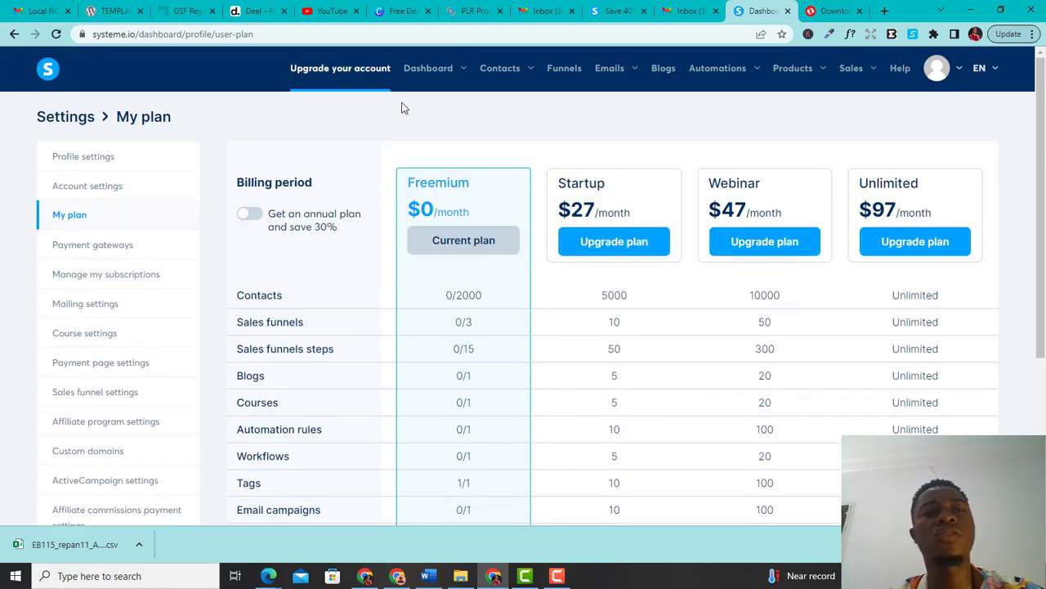
scroll(502, 226, down, 3)
scroll(502, 226, up, 3)
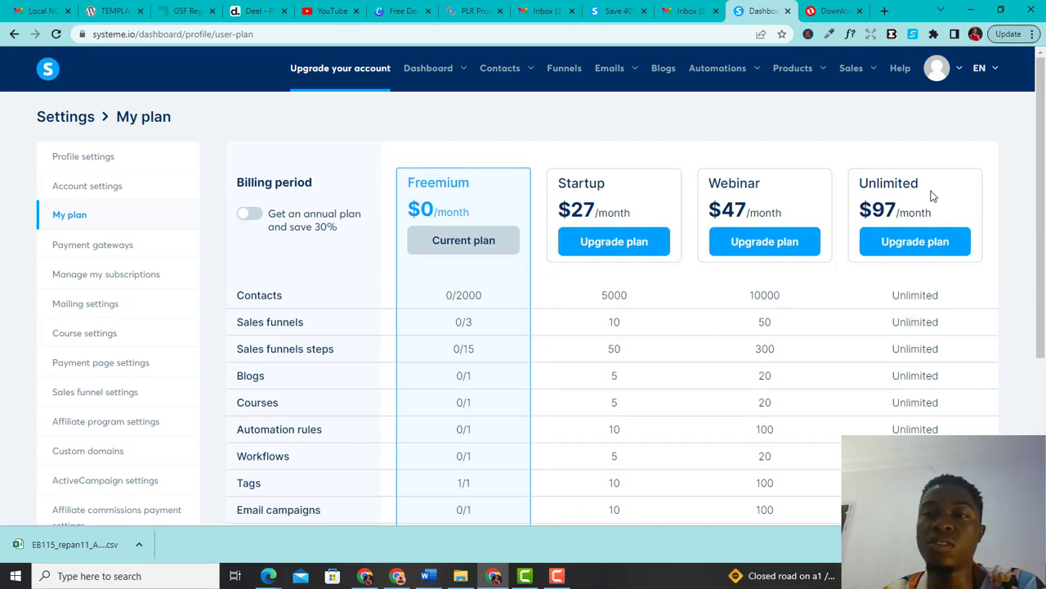
scroll(833, 286, down, 3)
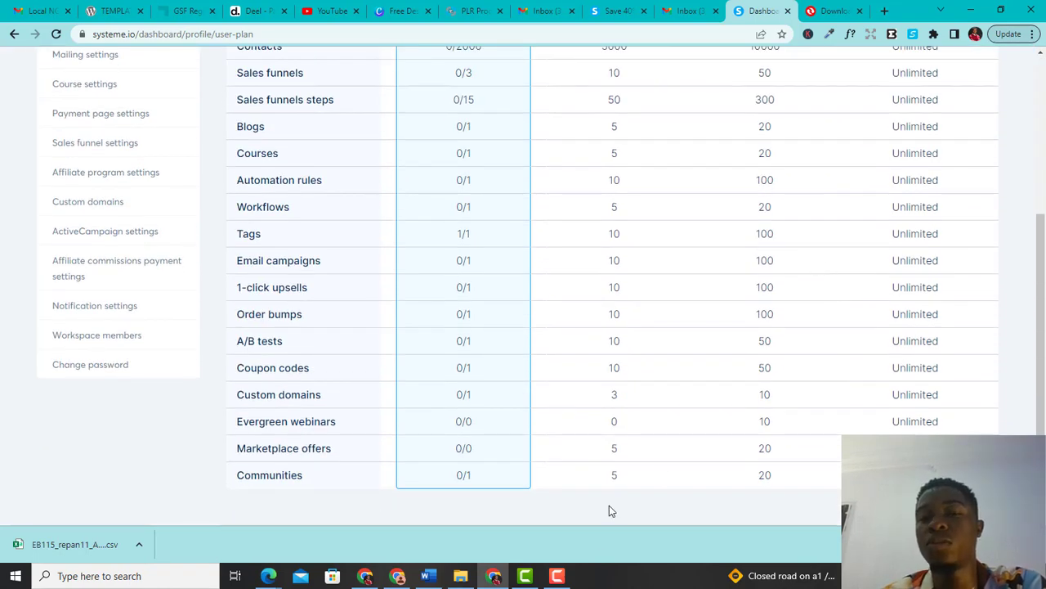
click(564, 577)
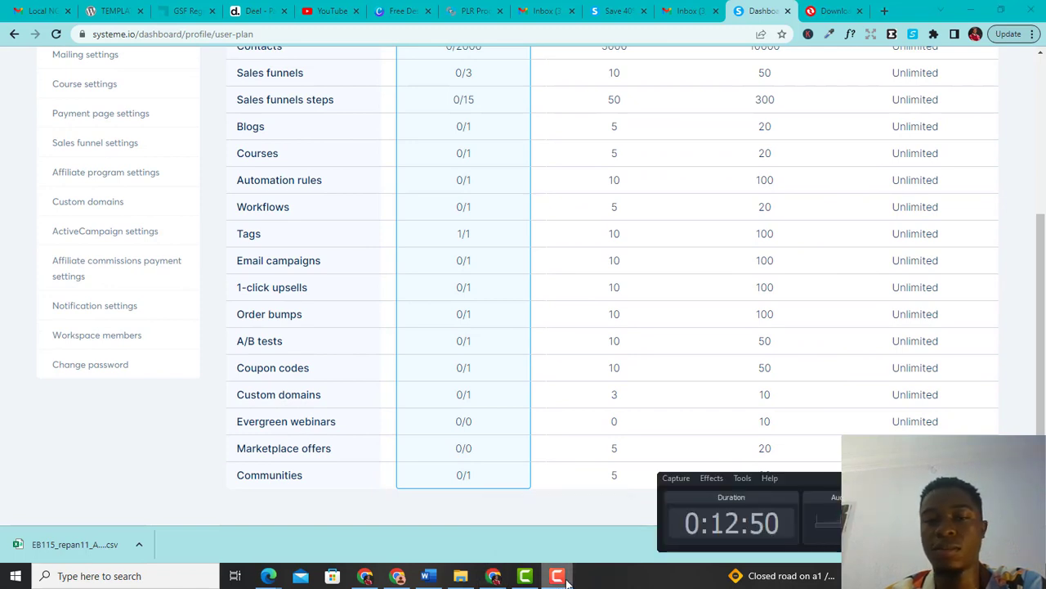